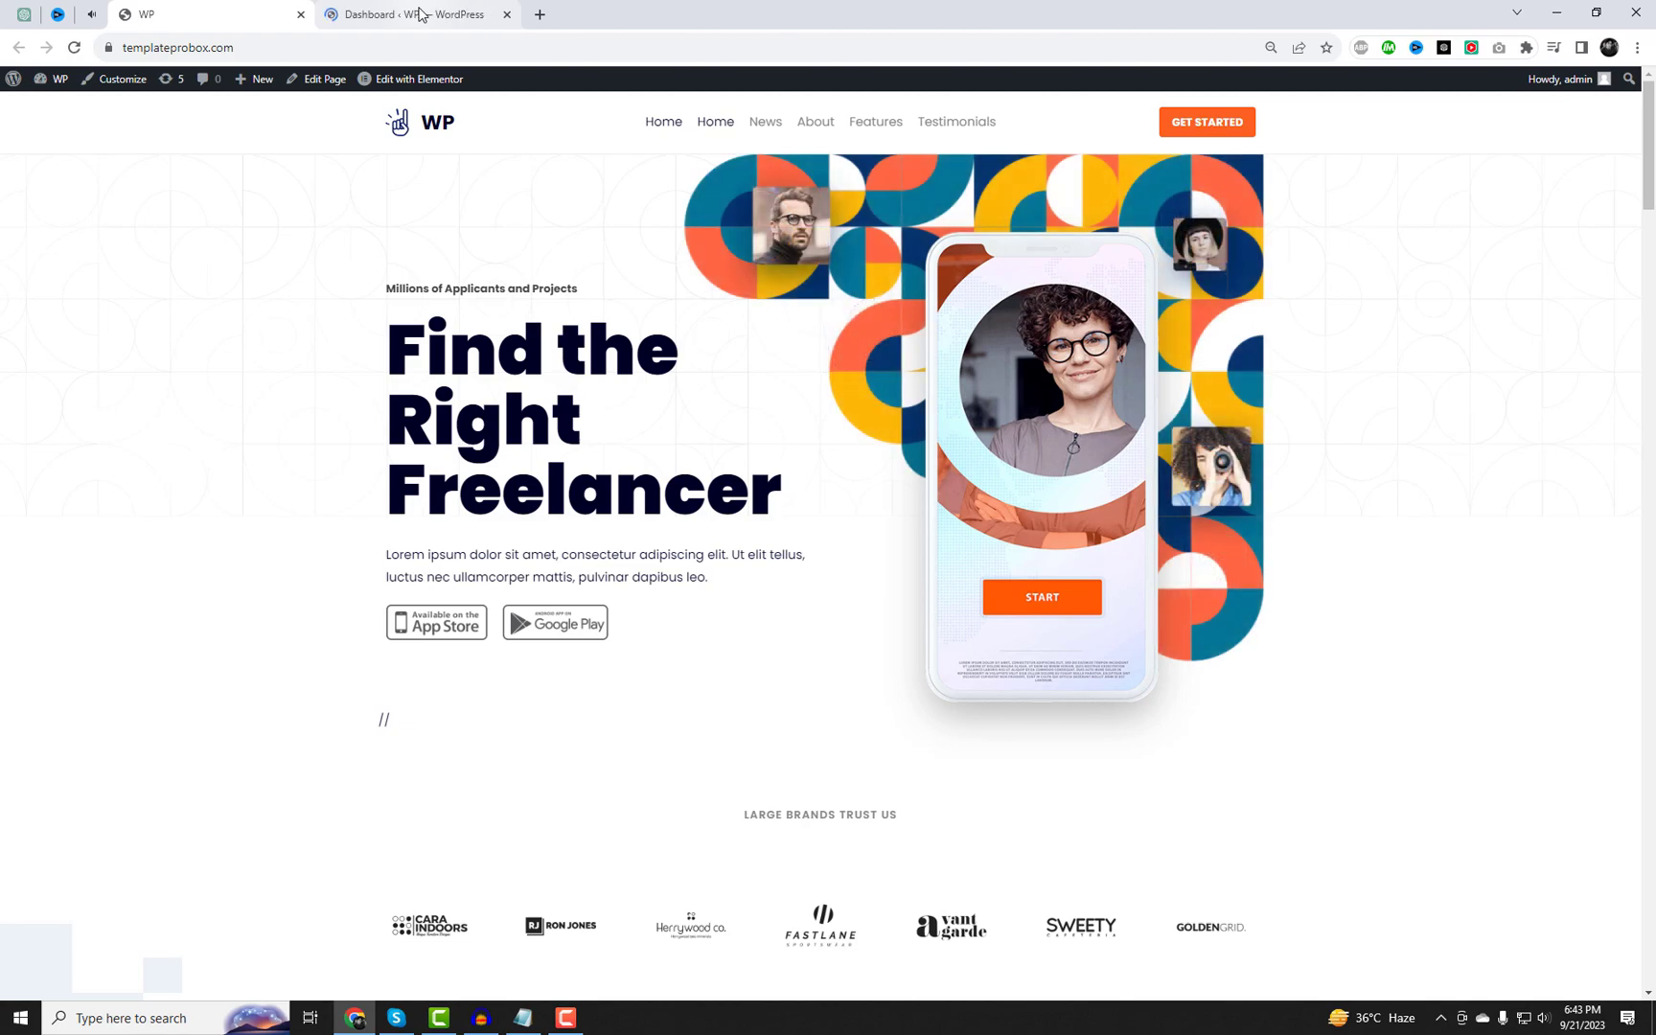
Step: Open the Add Plugins page in the WordPress dashboard and try pasting the plugin name into the plugin search
click(419, 15)
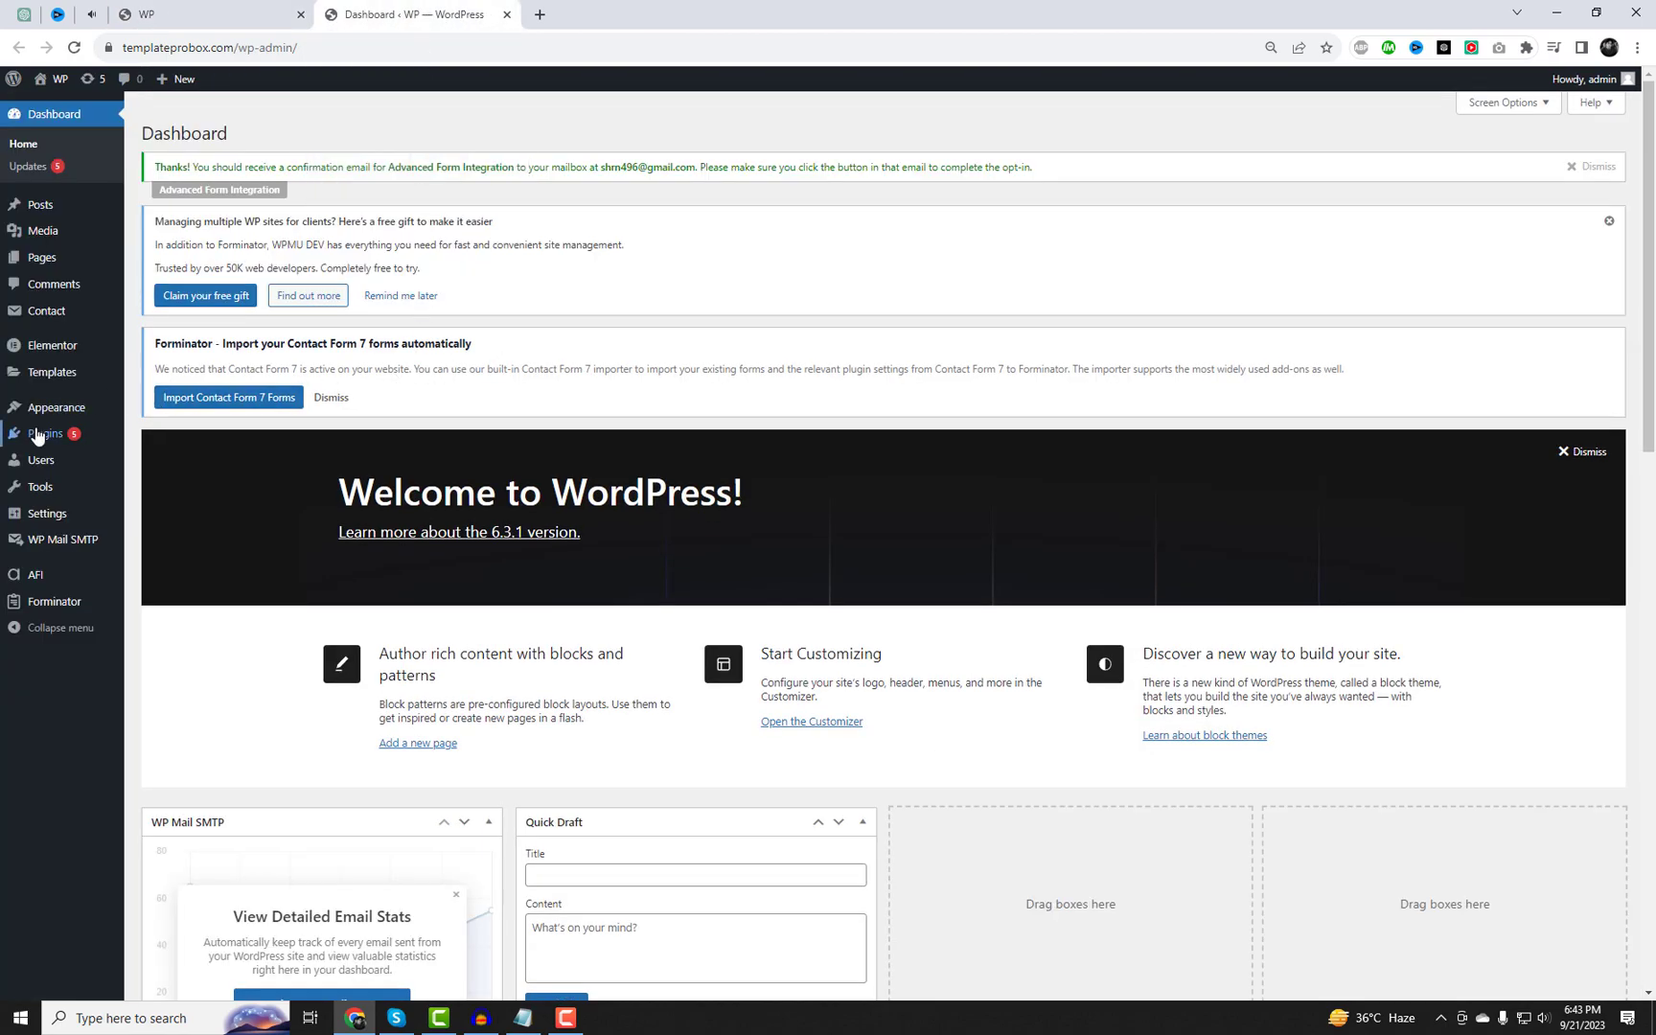
mouse_move(37, 436)
click(192, 443)
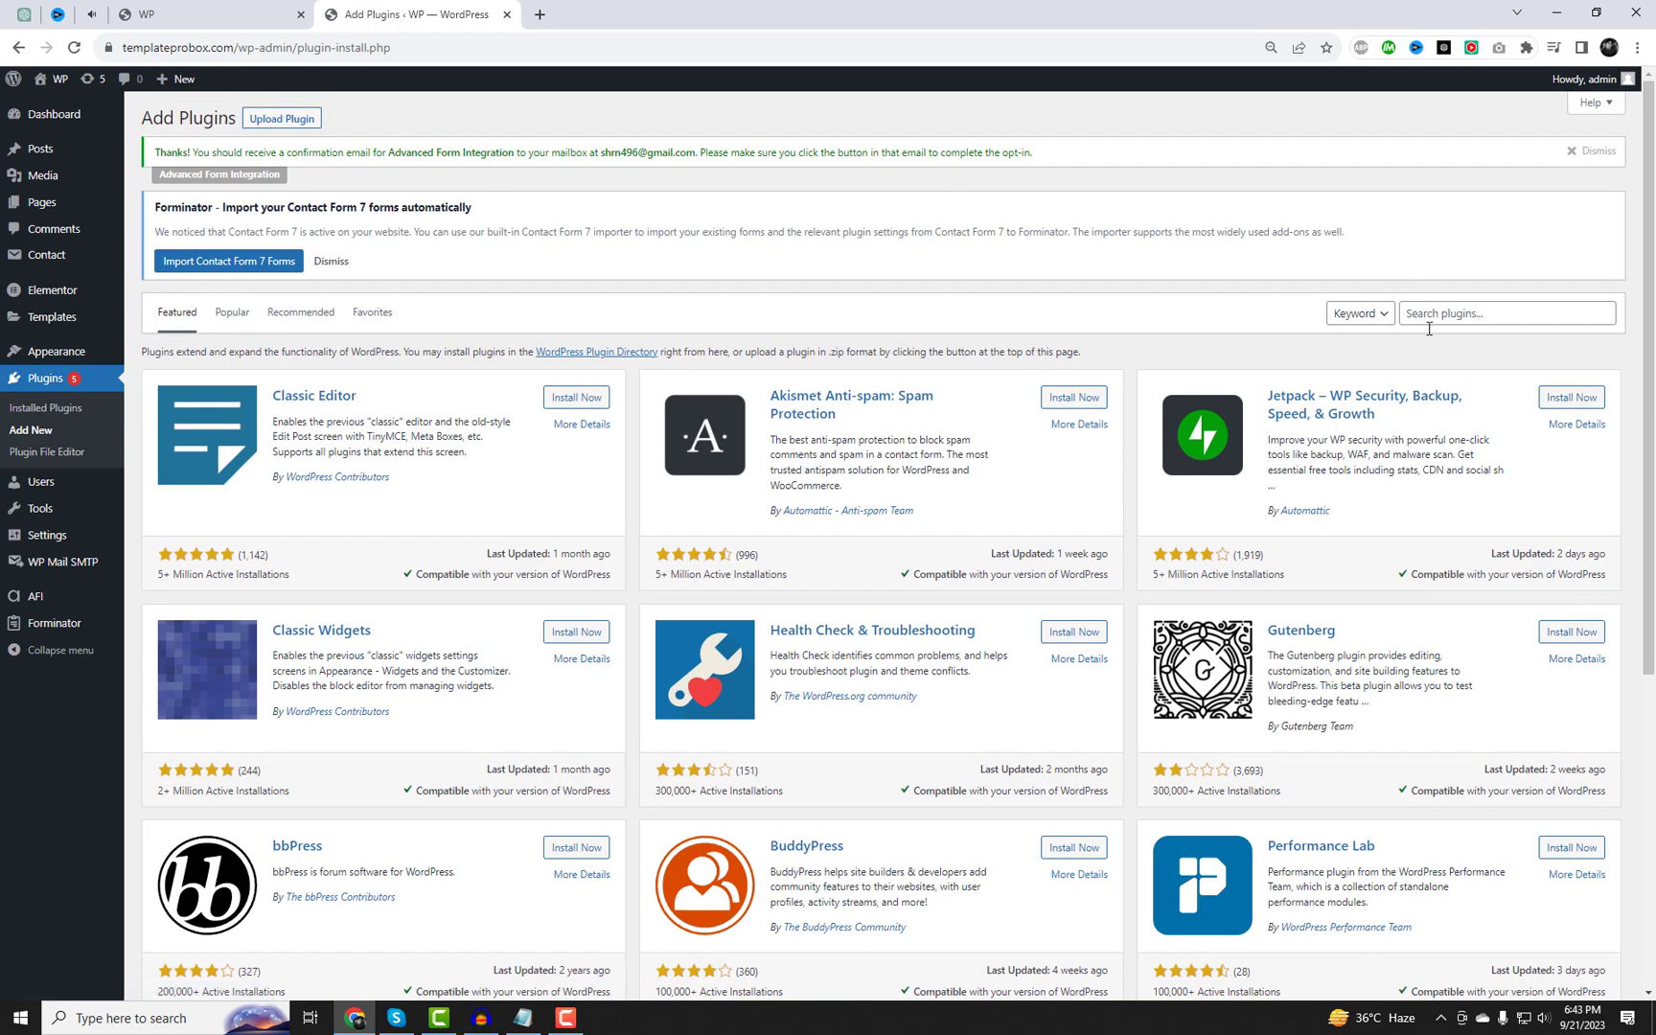
click(1434, 314)
key(ctrl+v)
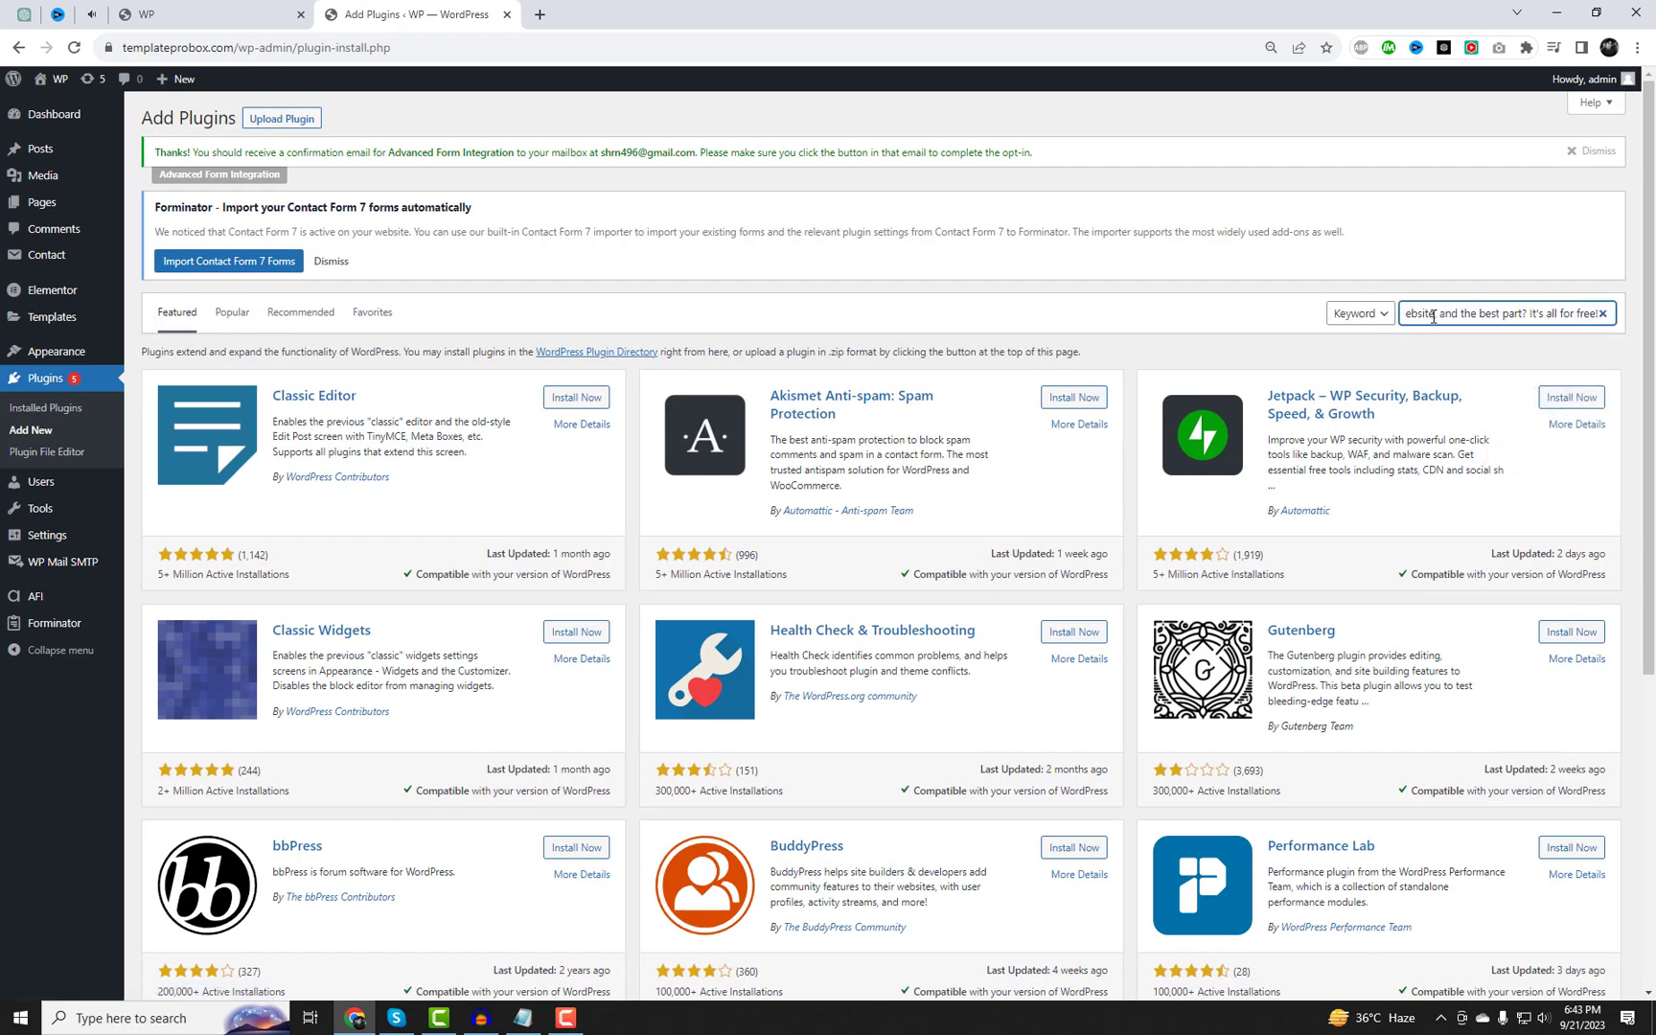
Step: Search the web for "confiti fall plugin" in a new tab, and copy the name Confetti Fall Animation from its WordPress plugin page
click(542, 16)
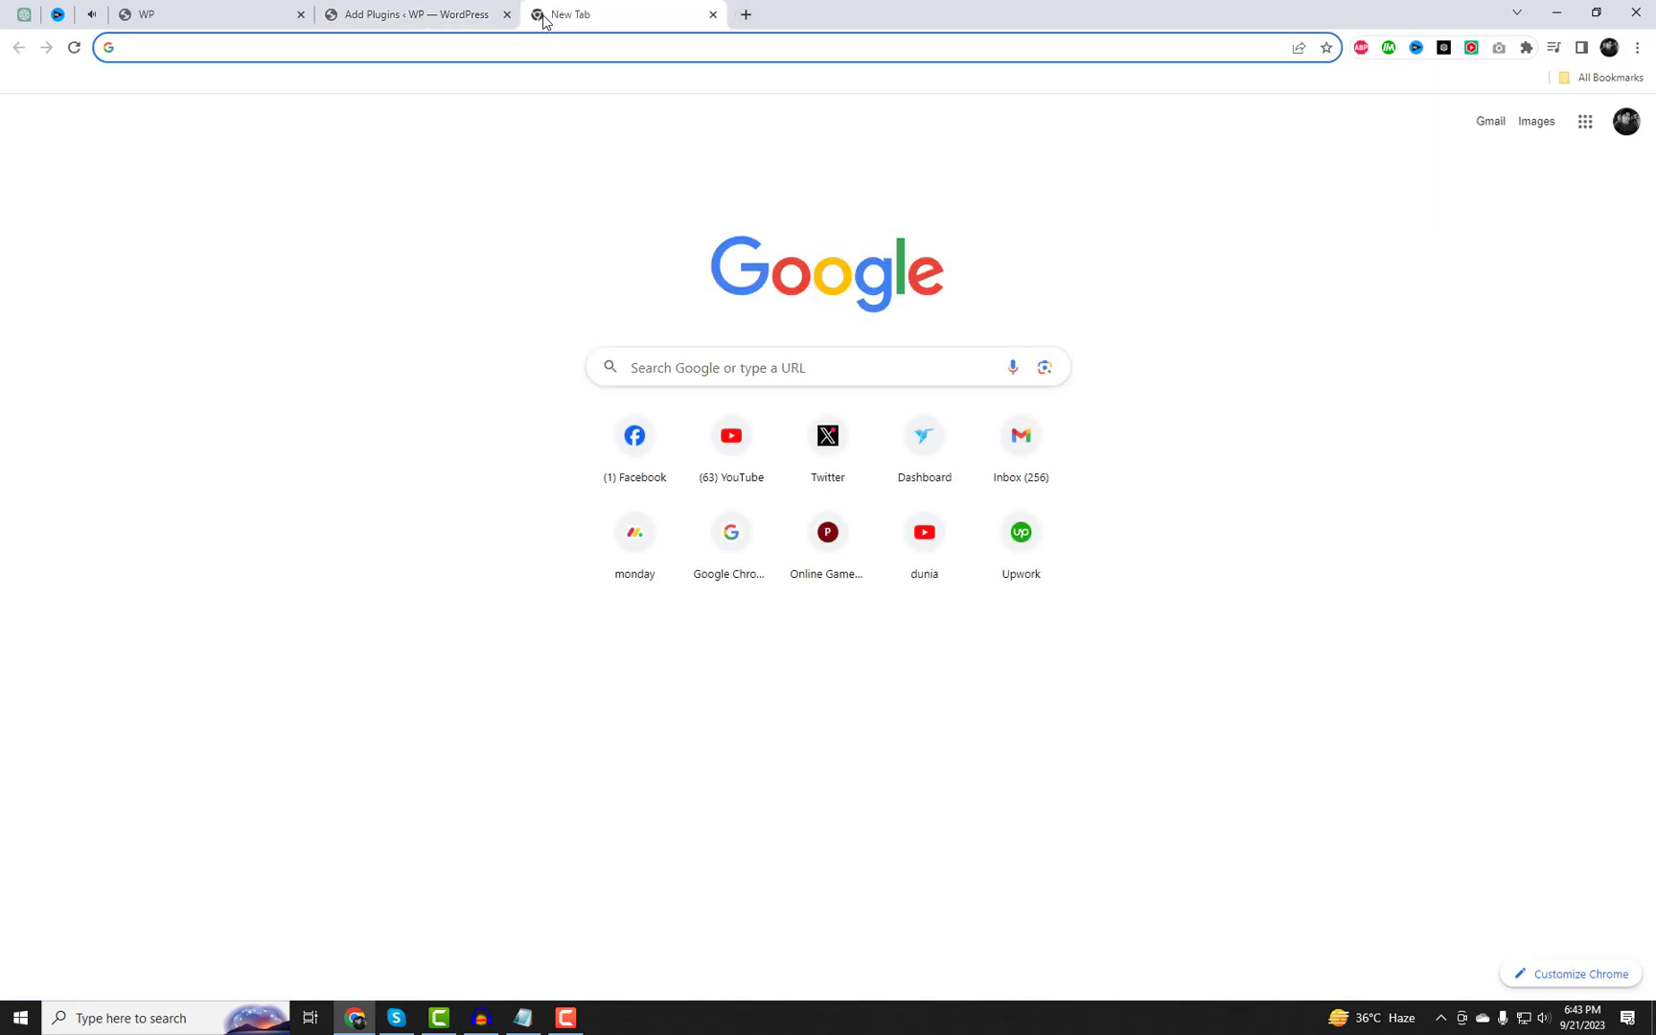
text(confi)
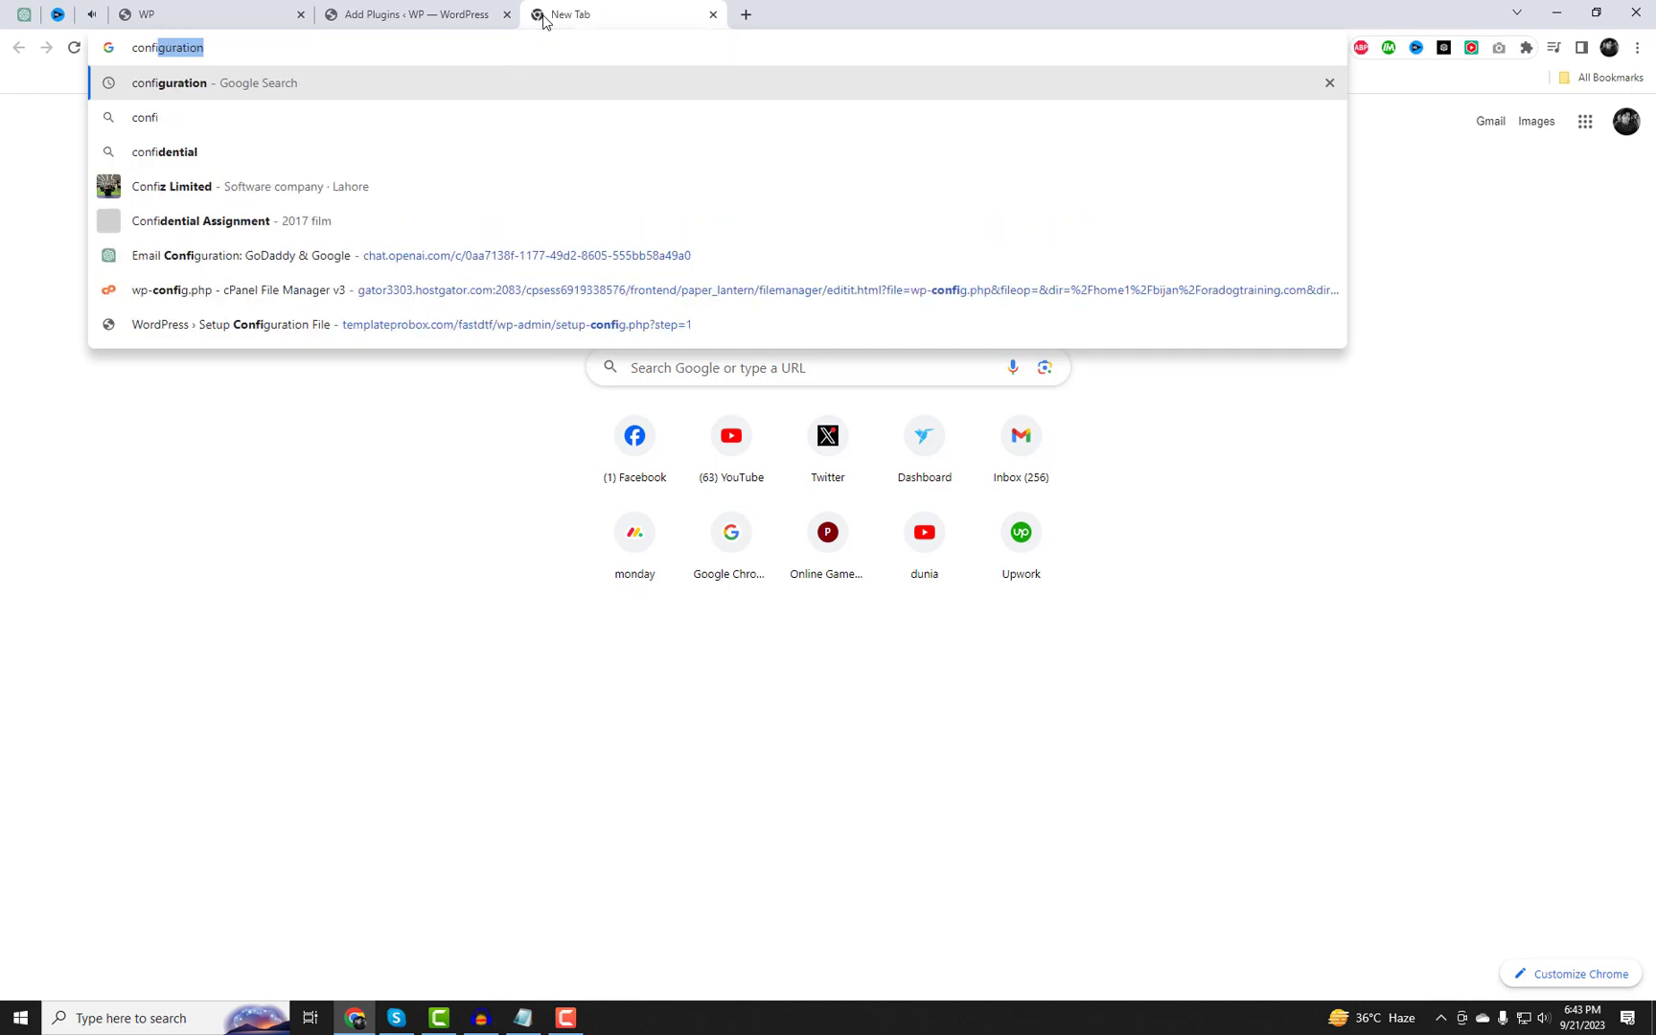
text(ti fall plugin)
key(Return)
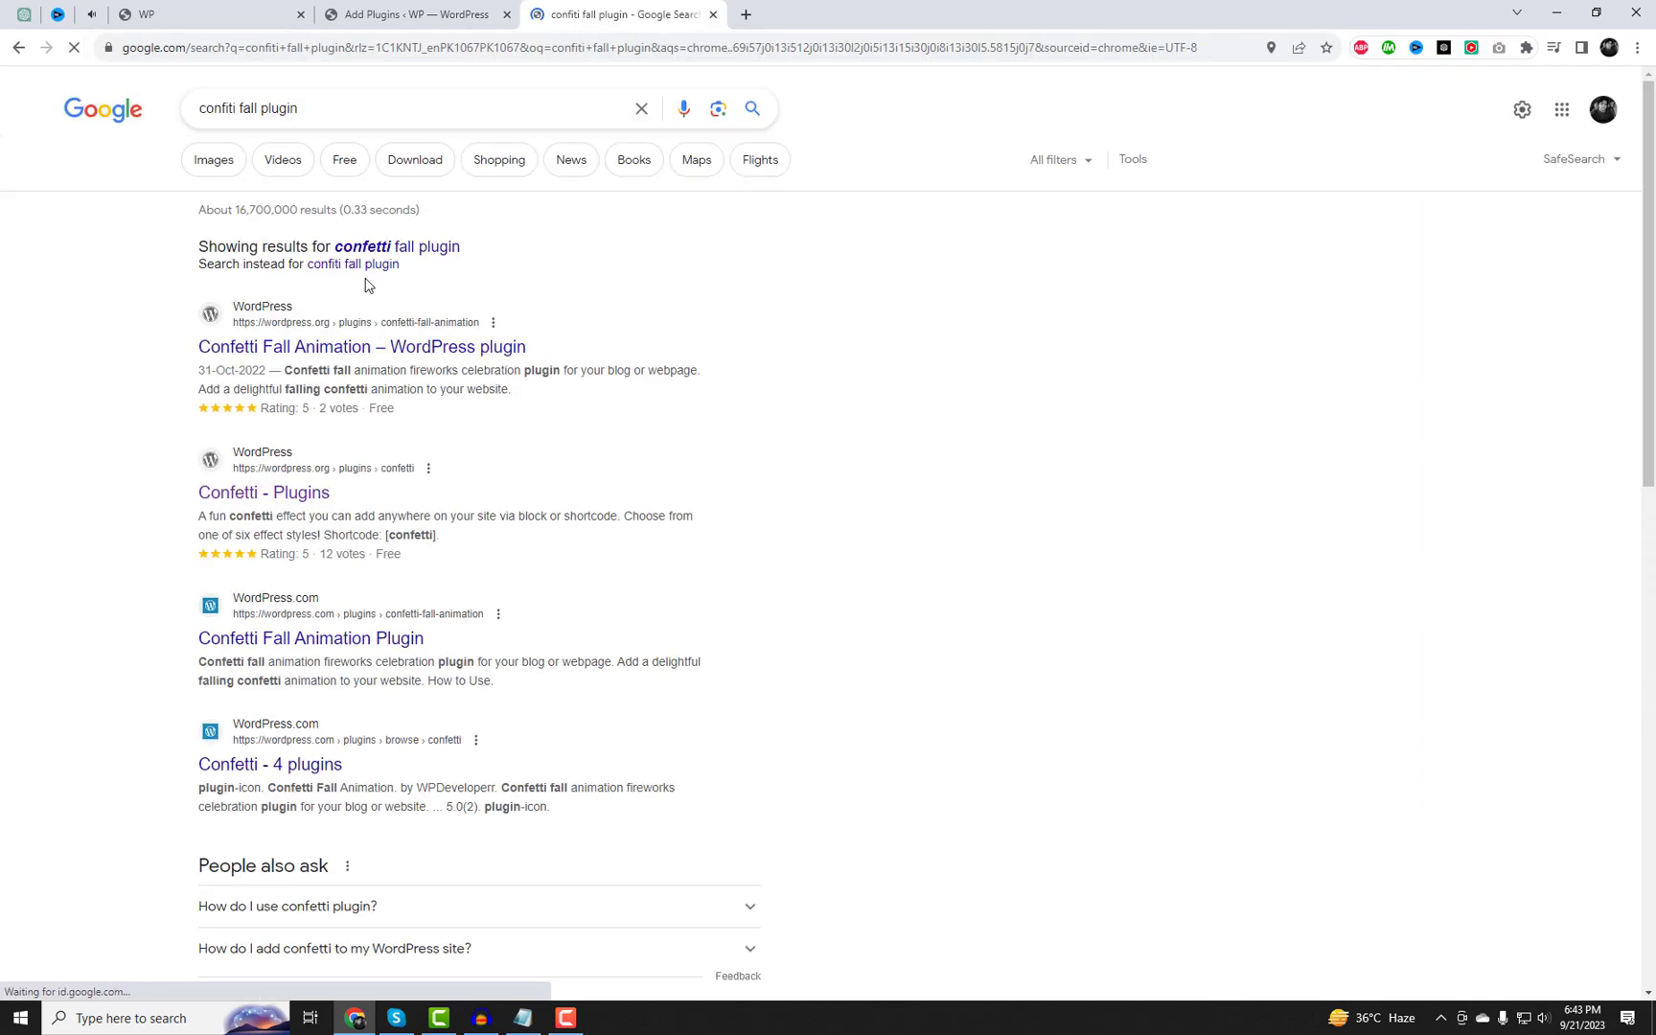
click(395, 249)
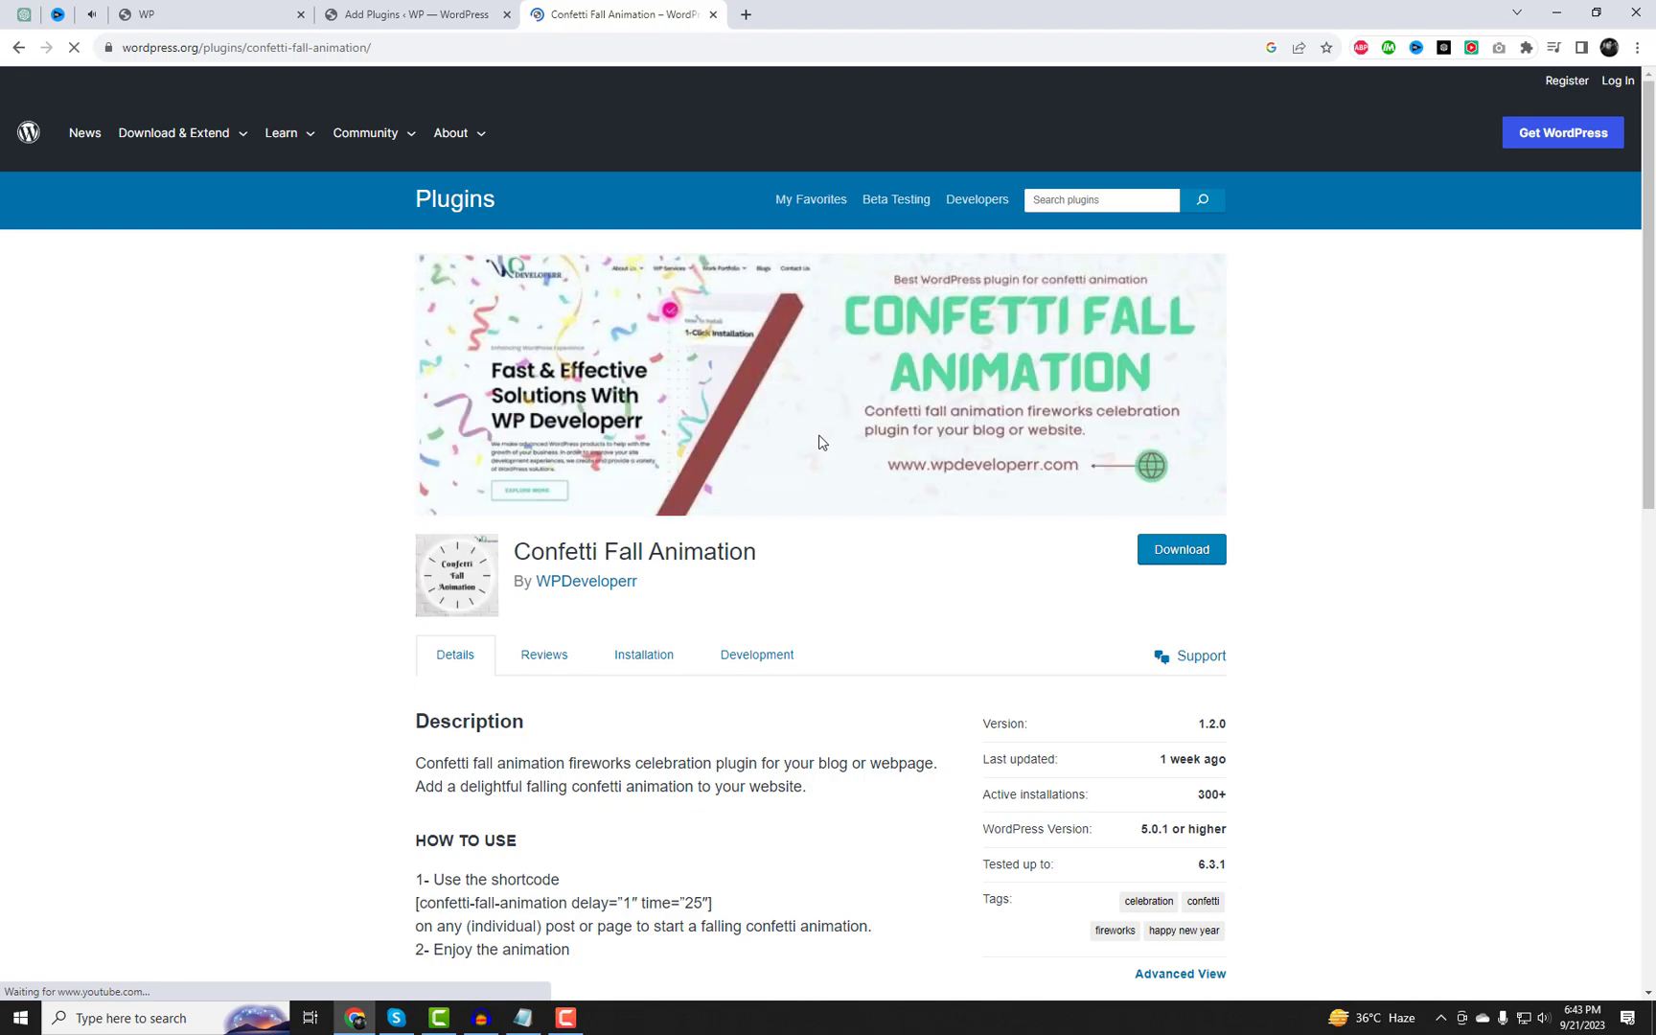
drag(519, 554, 810, 561)
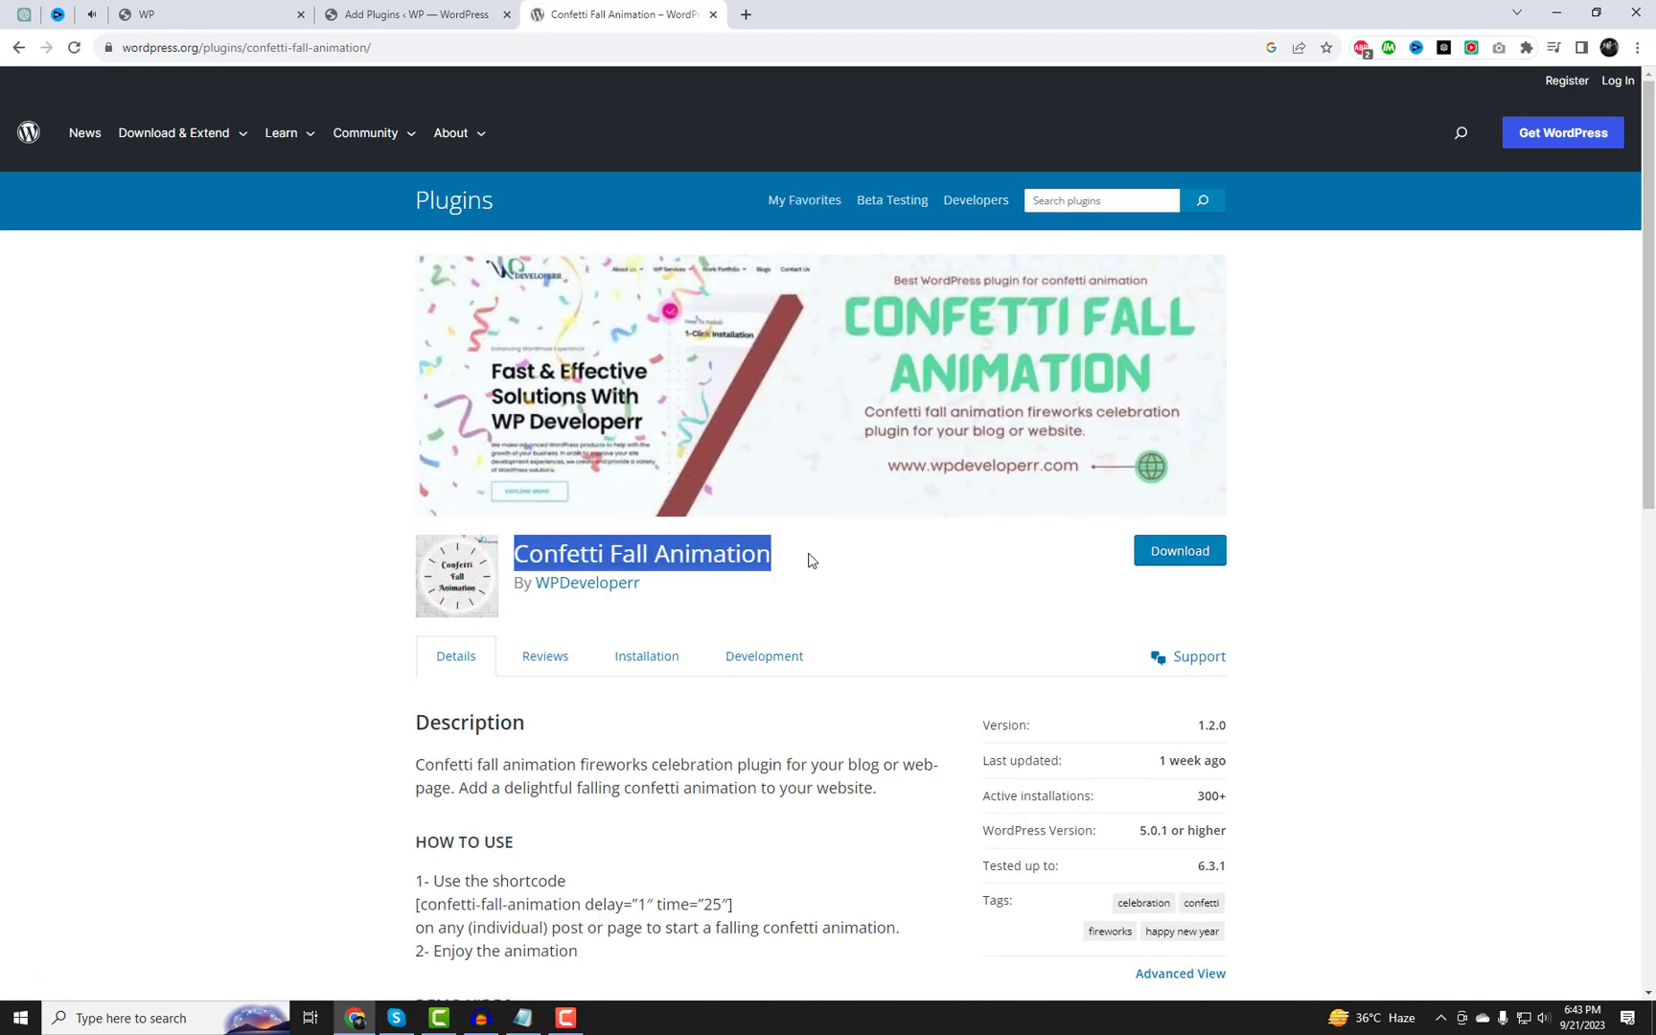
Step: Find Confetti Fall Animation in the site's plugin search, then install and activate it
click(413, 14)
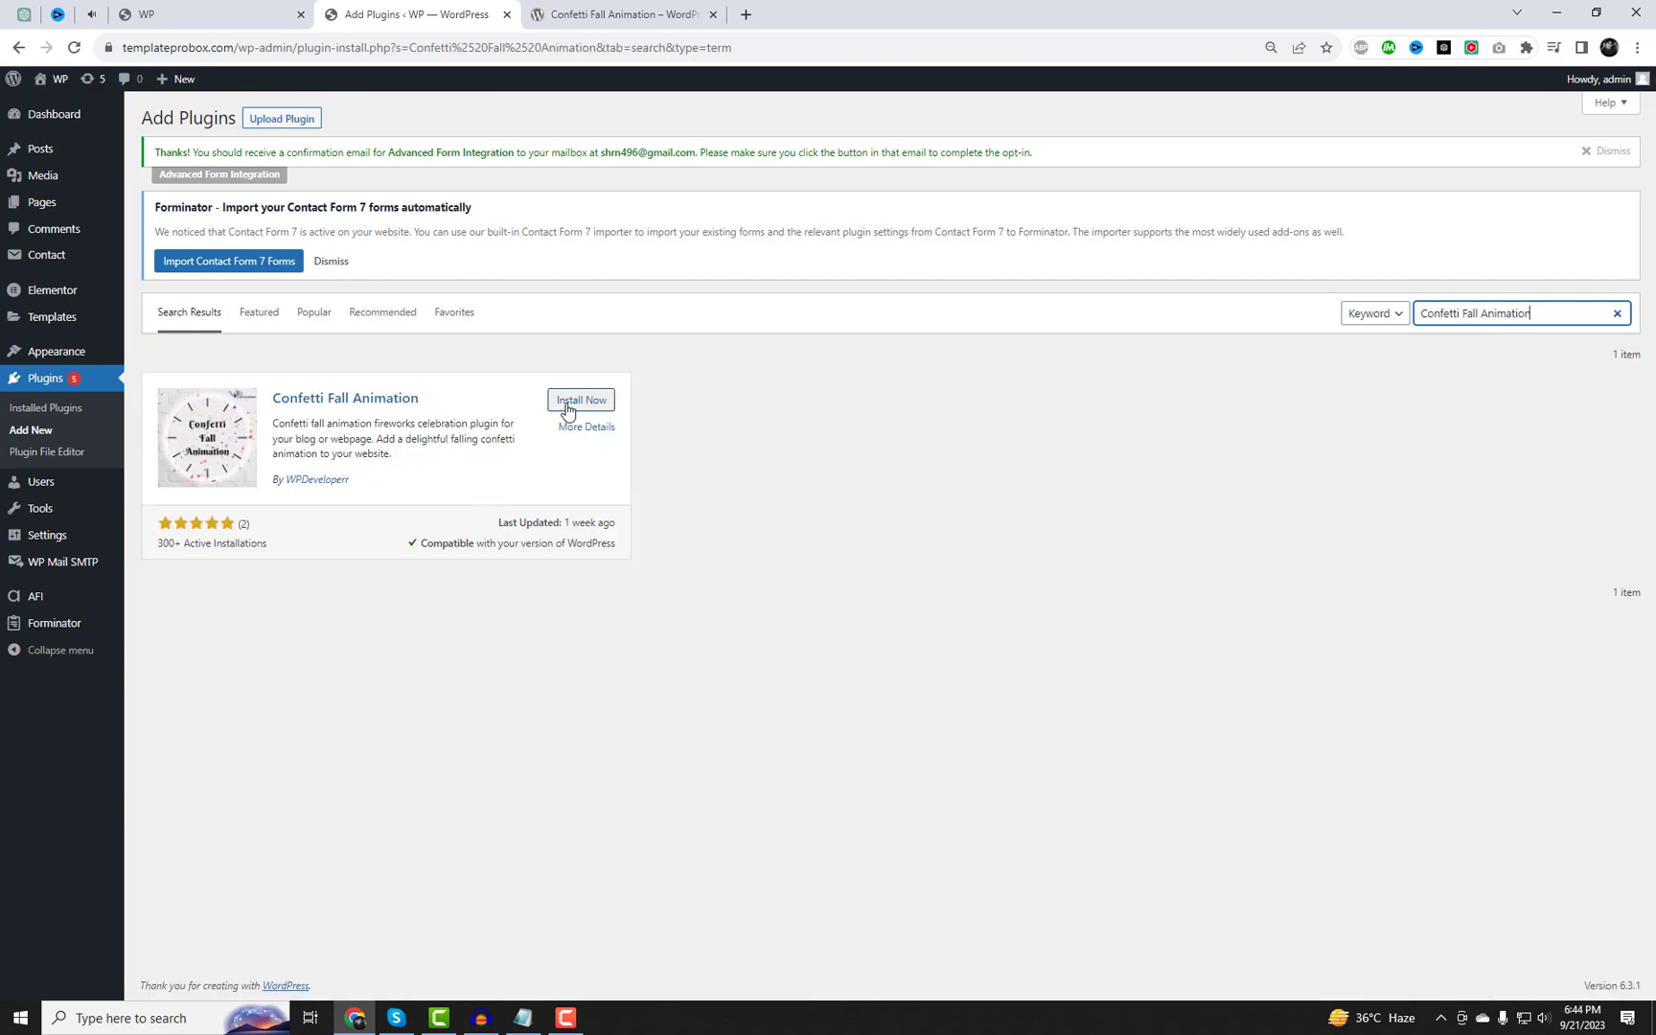
click(568, 407)
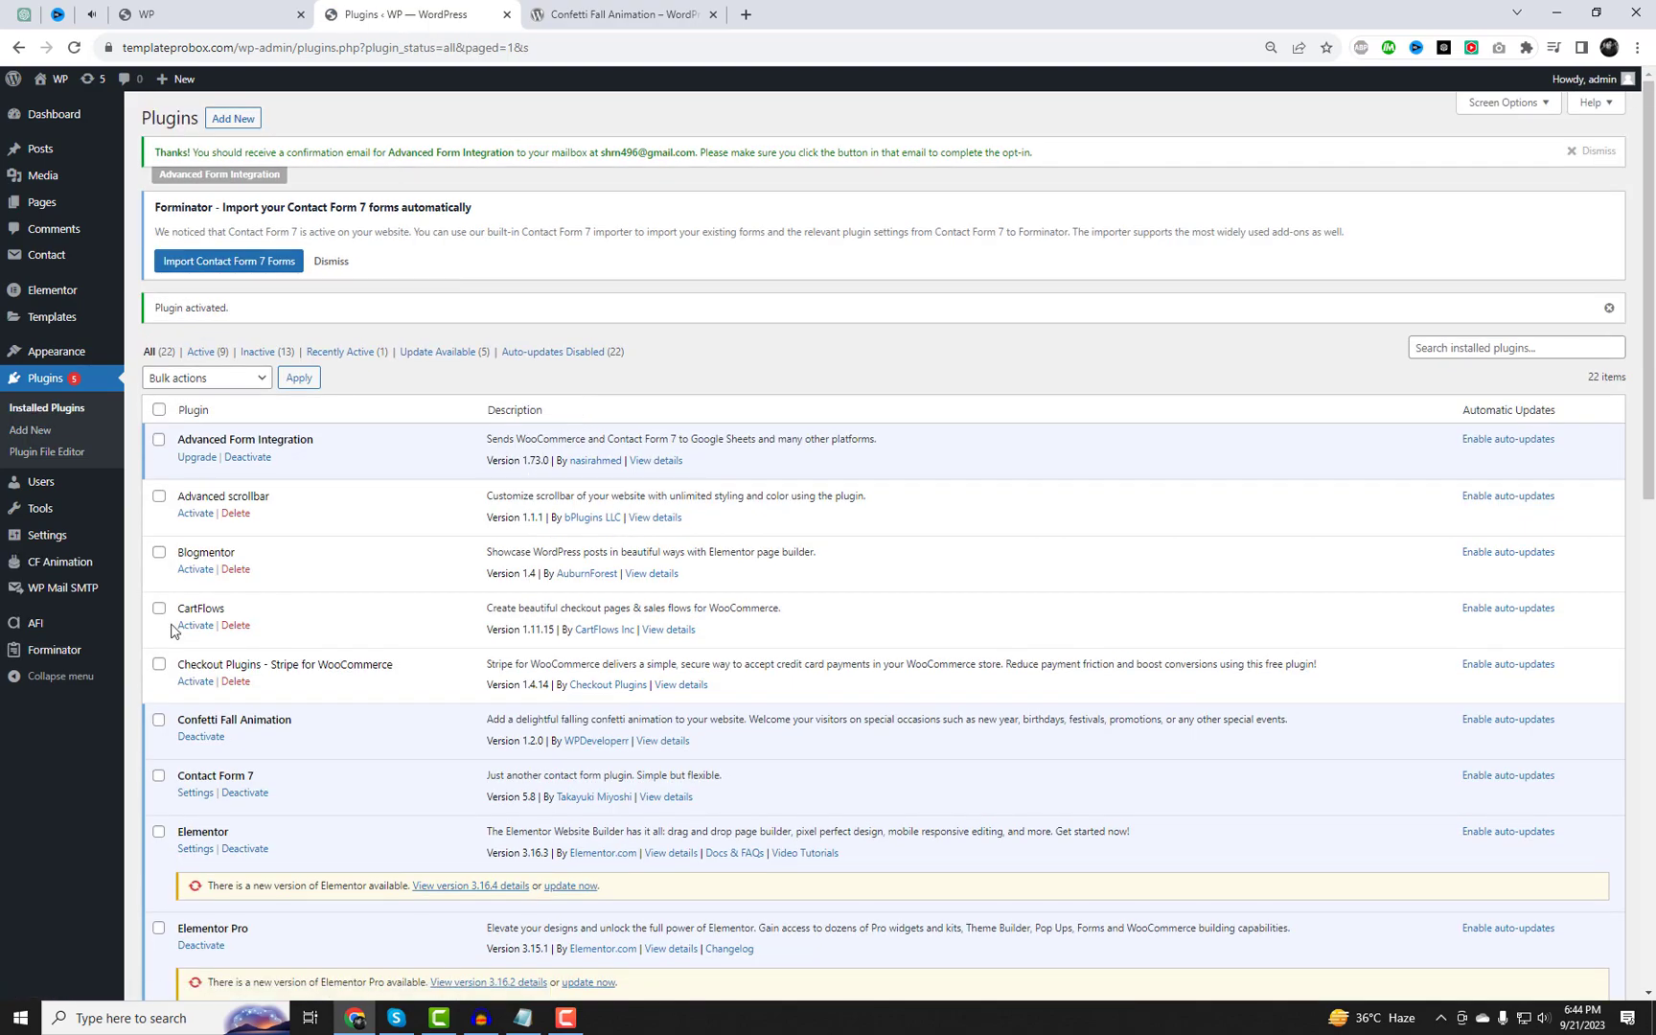
Step: Copy the shortcode [confetti-fall-animation delay="1" time="25"] from the plugin's CF Animation page and view the confetti popup settings
mouse_move(95, 574)
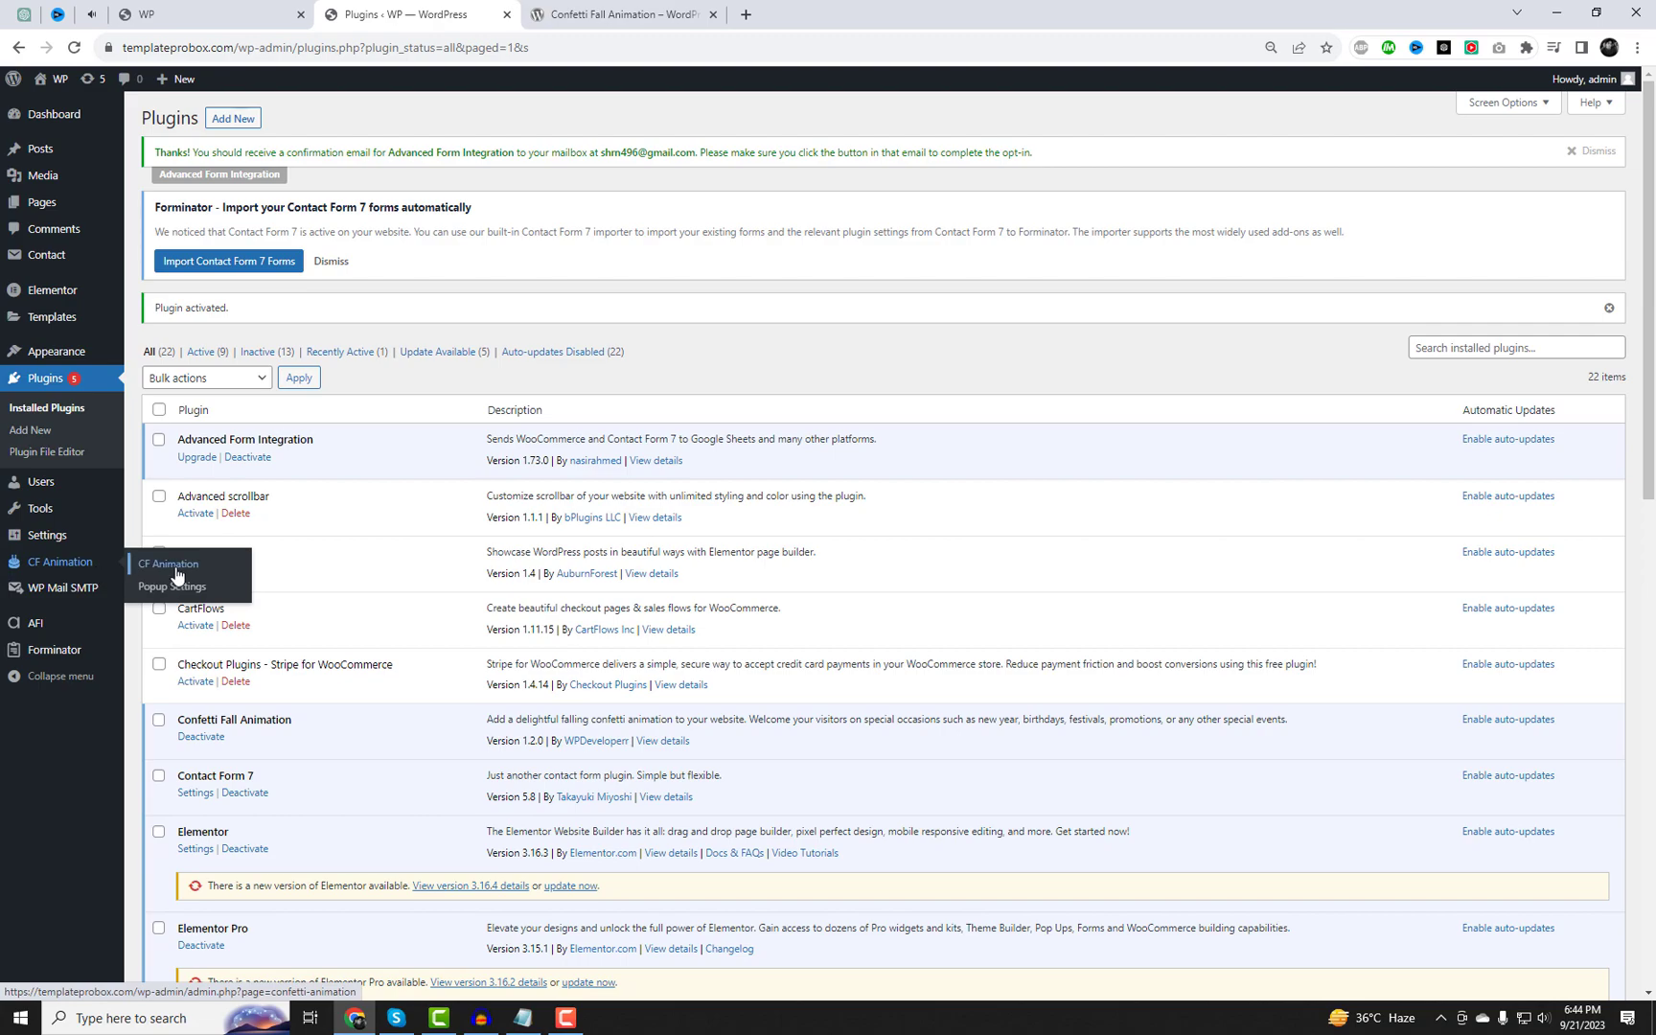
click(169, 565)
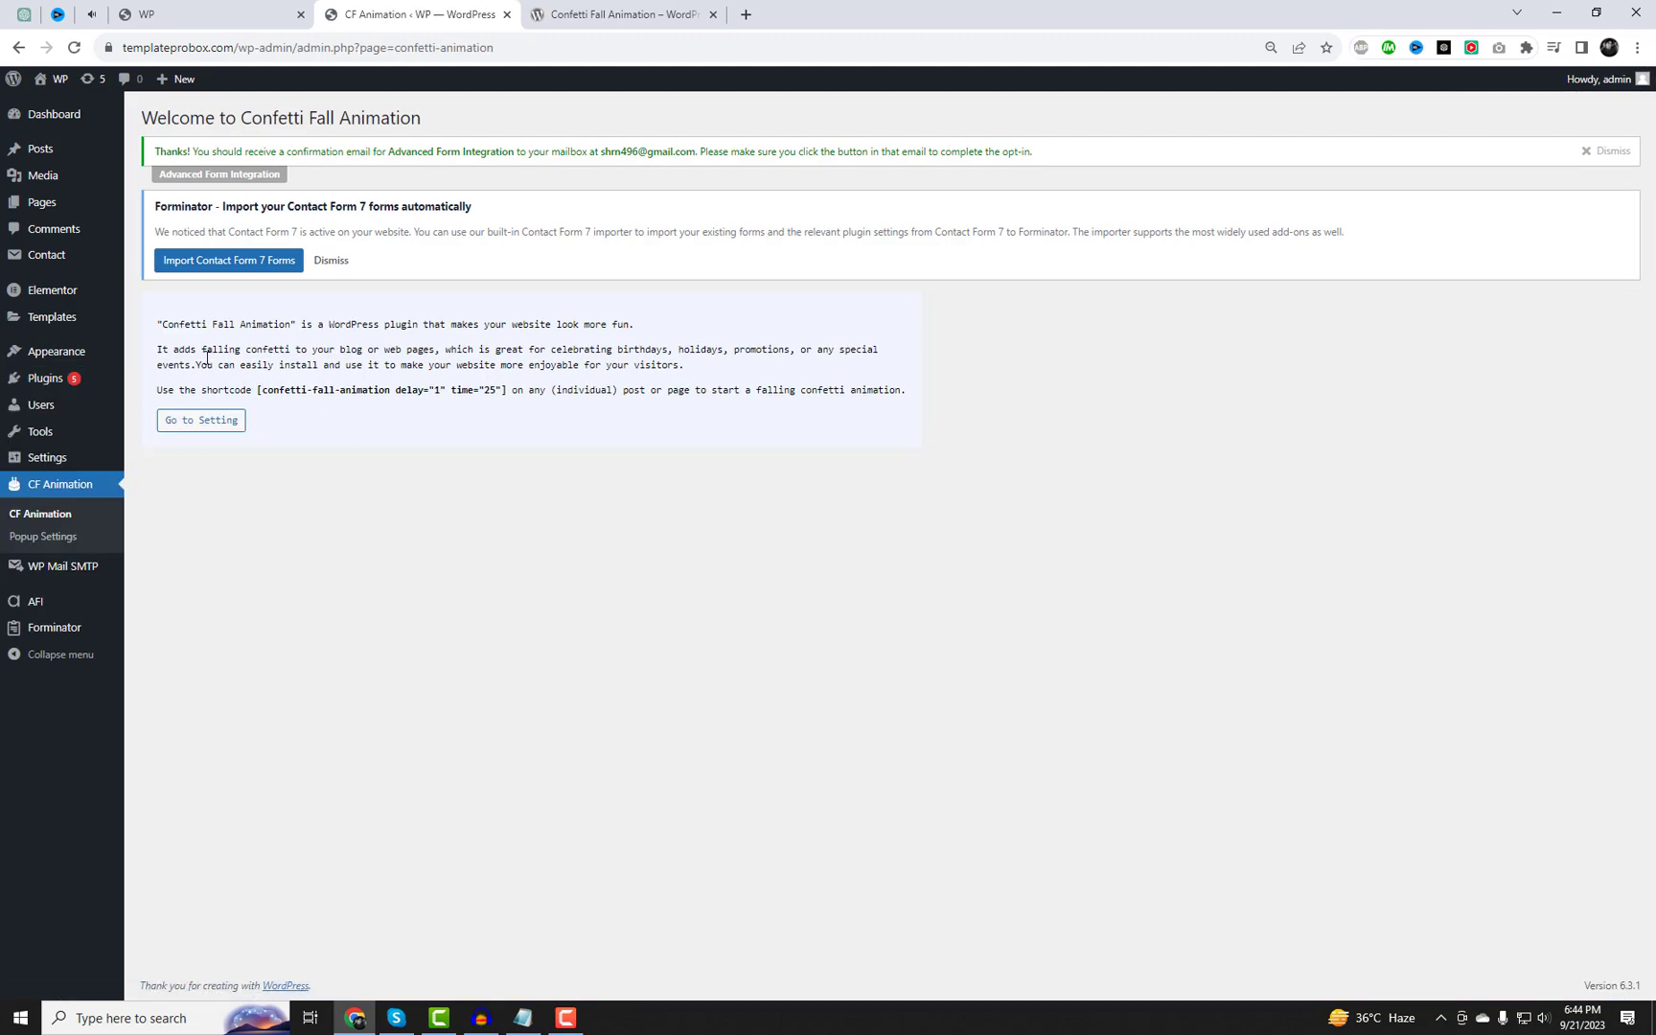
drag(152, 324, 355, 408)
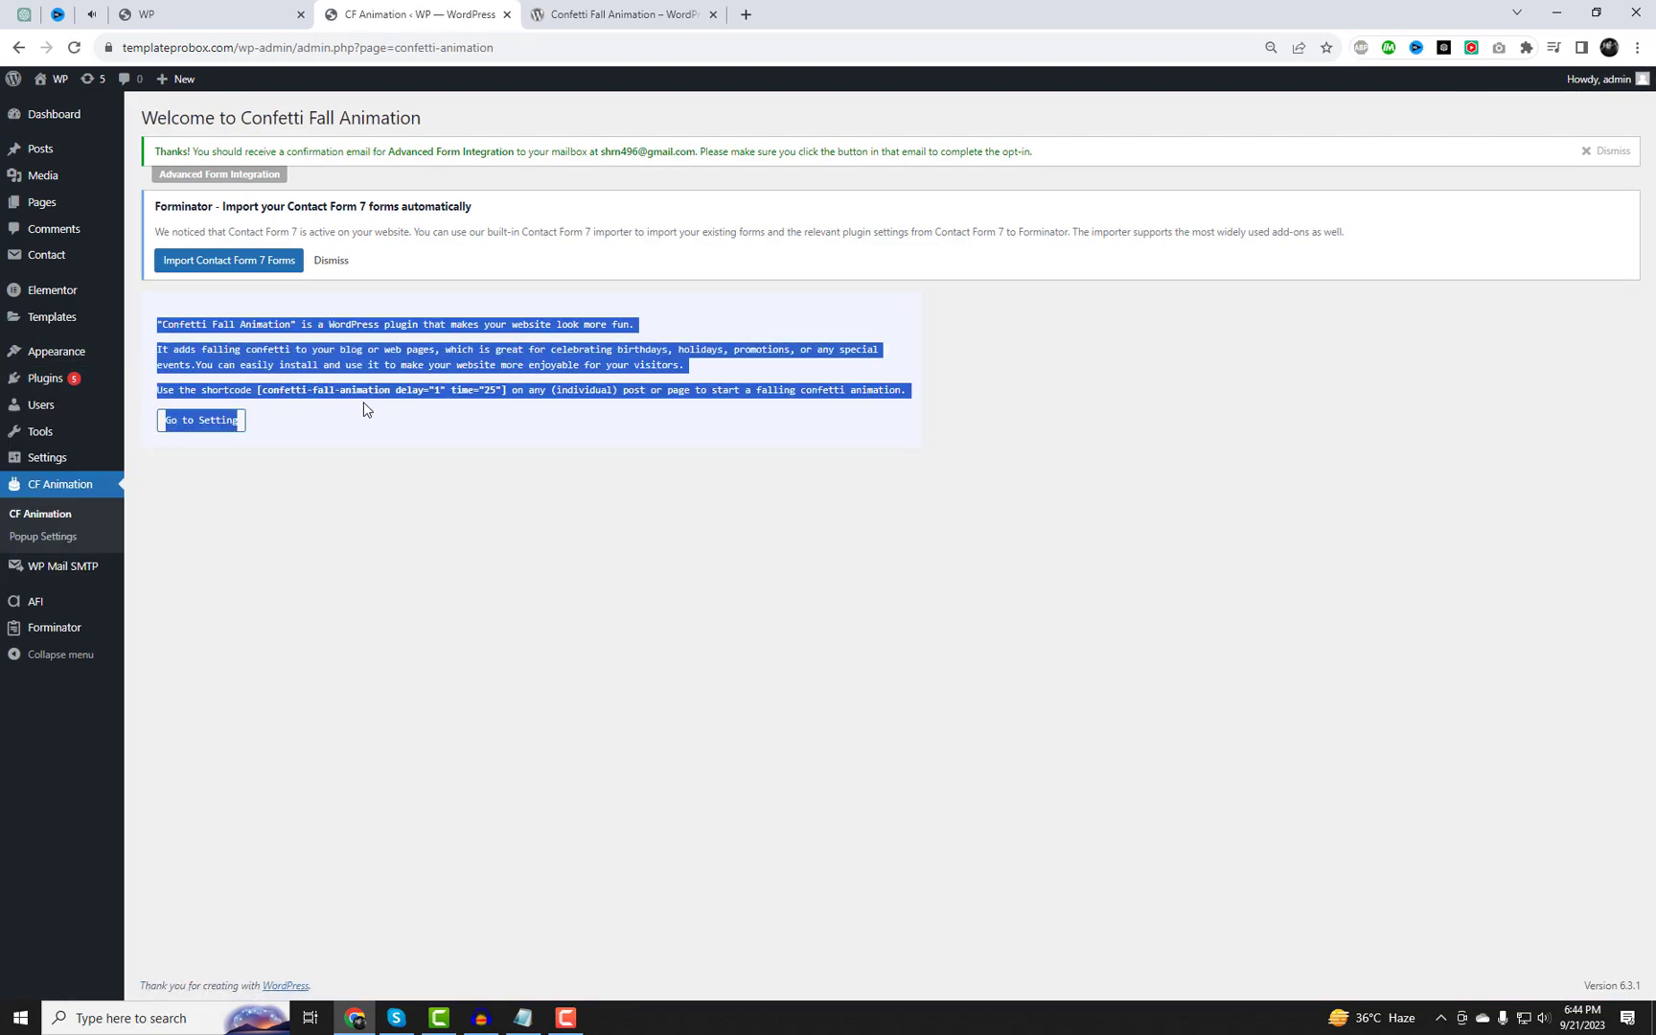
click(1013, 439)
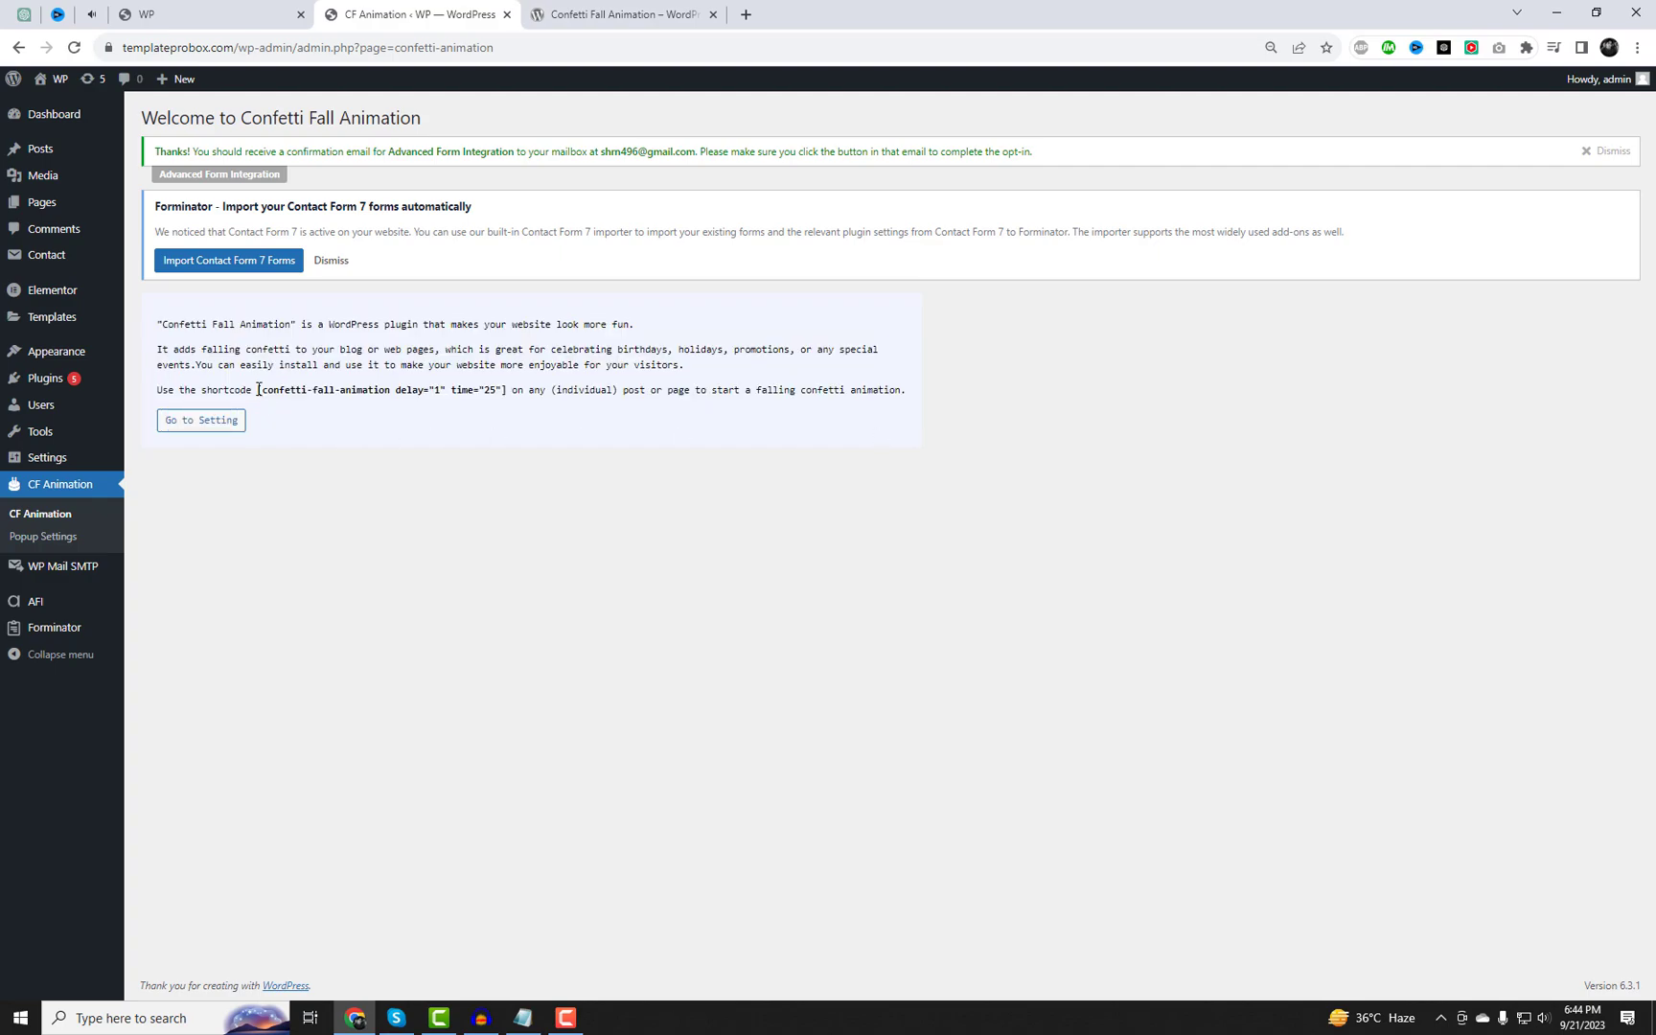
right_click(497, 393)
click(537, 414)
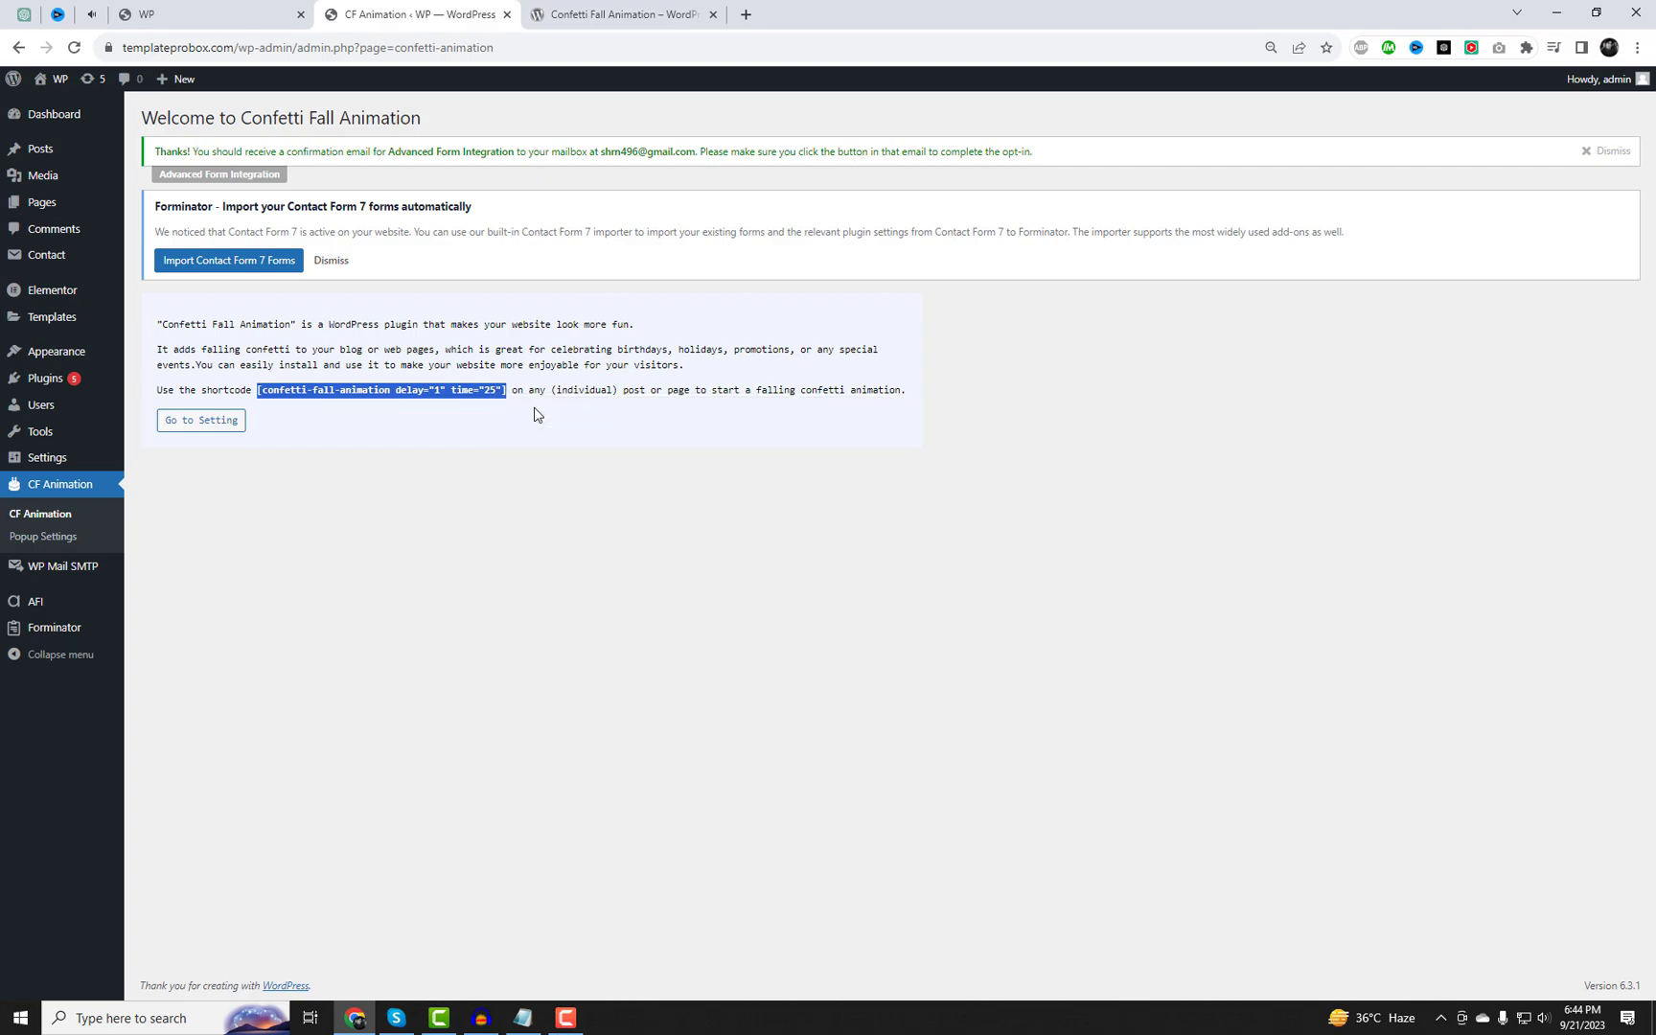
click(213, 422)
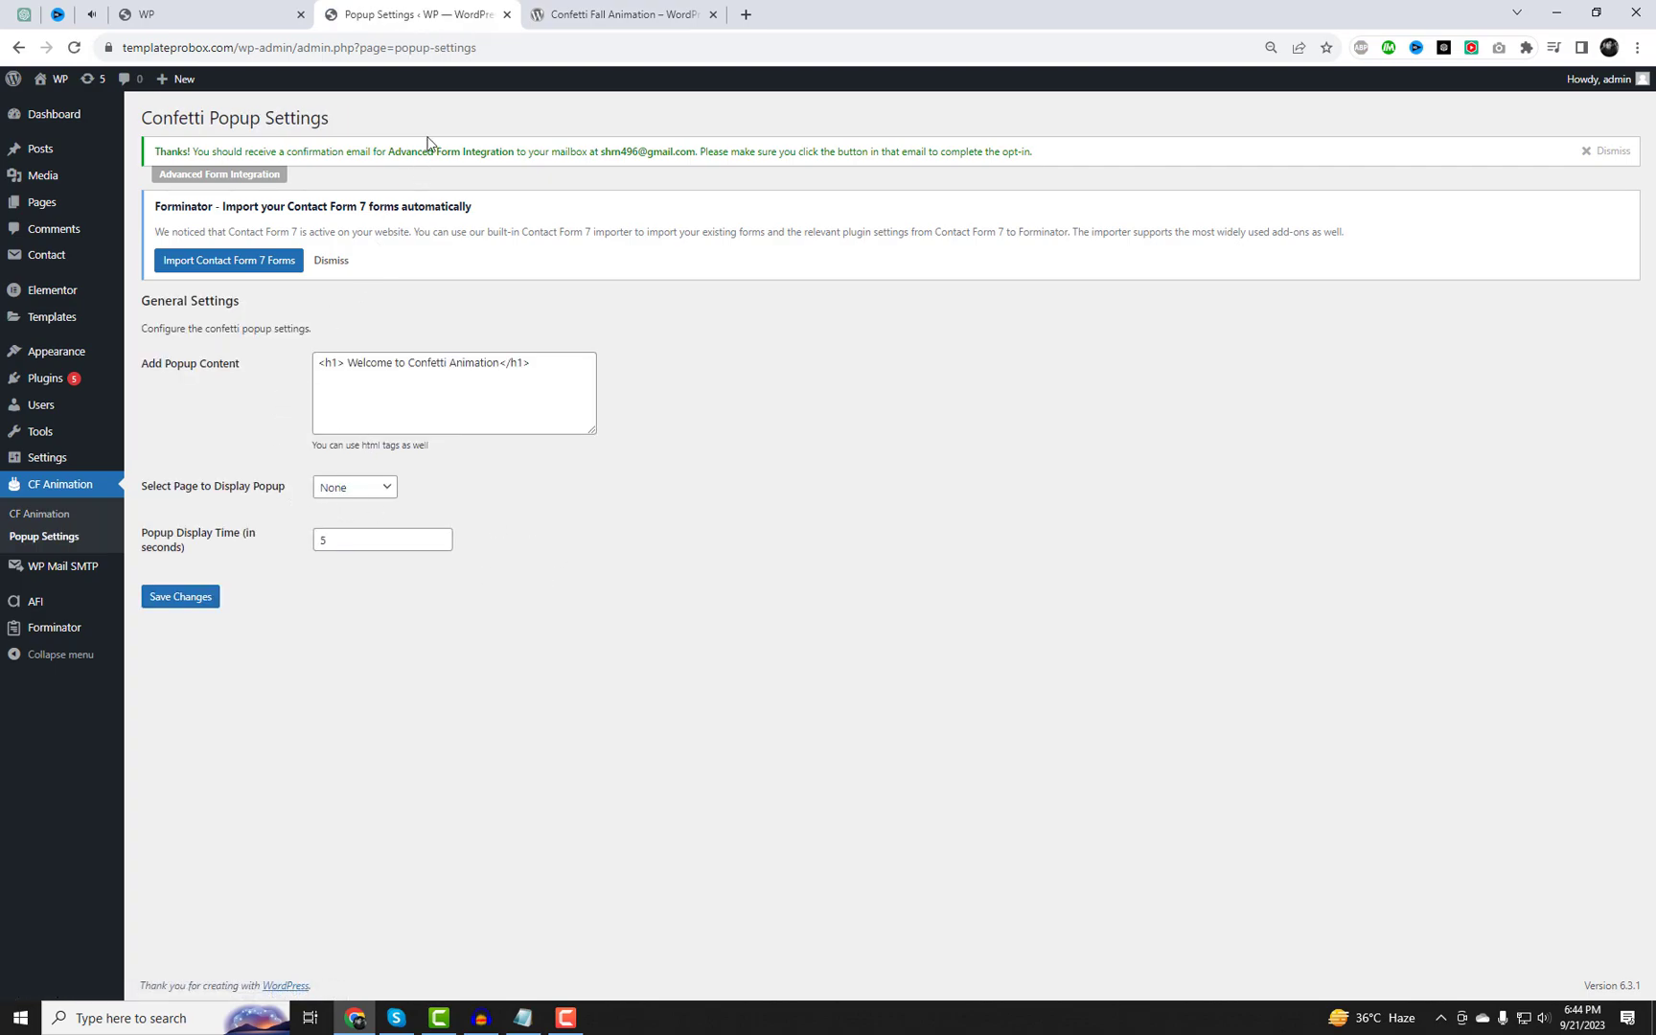
Step: Return to the live site's home page and open it for editing with Elementor in a new tab
click(198, 21)
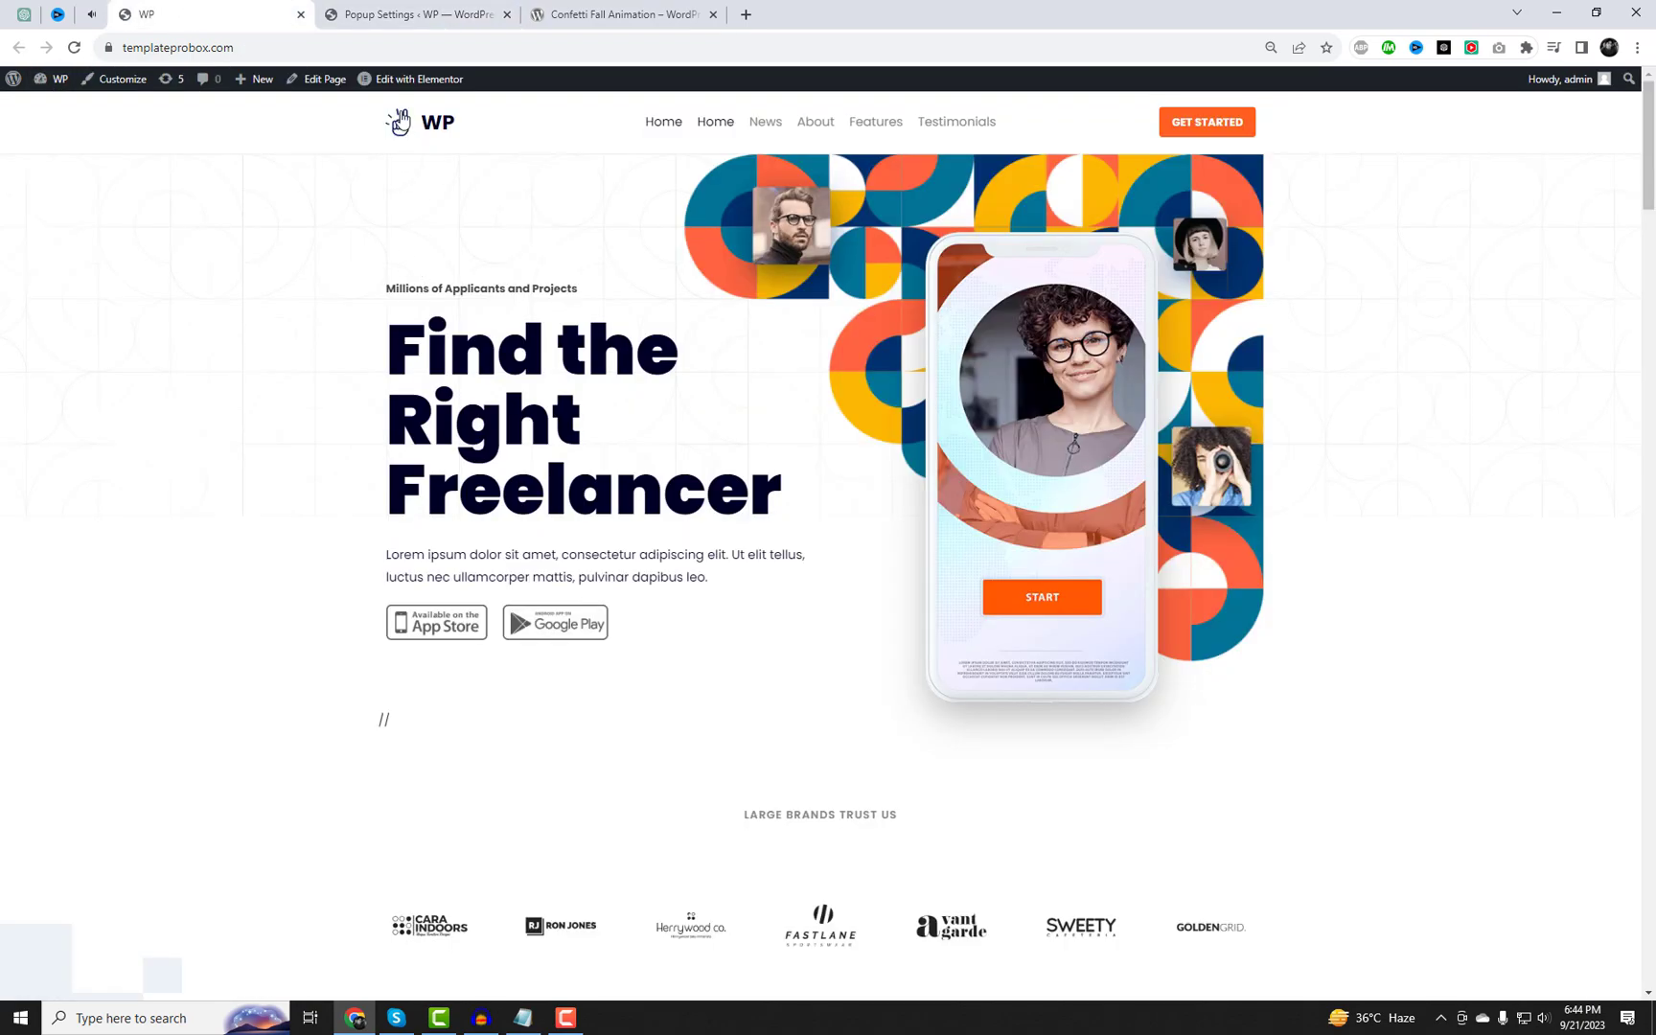
right_click(410, 82)
click(451, 99)
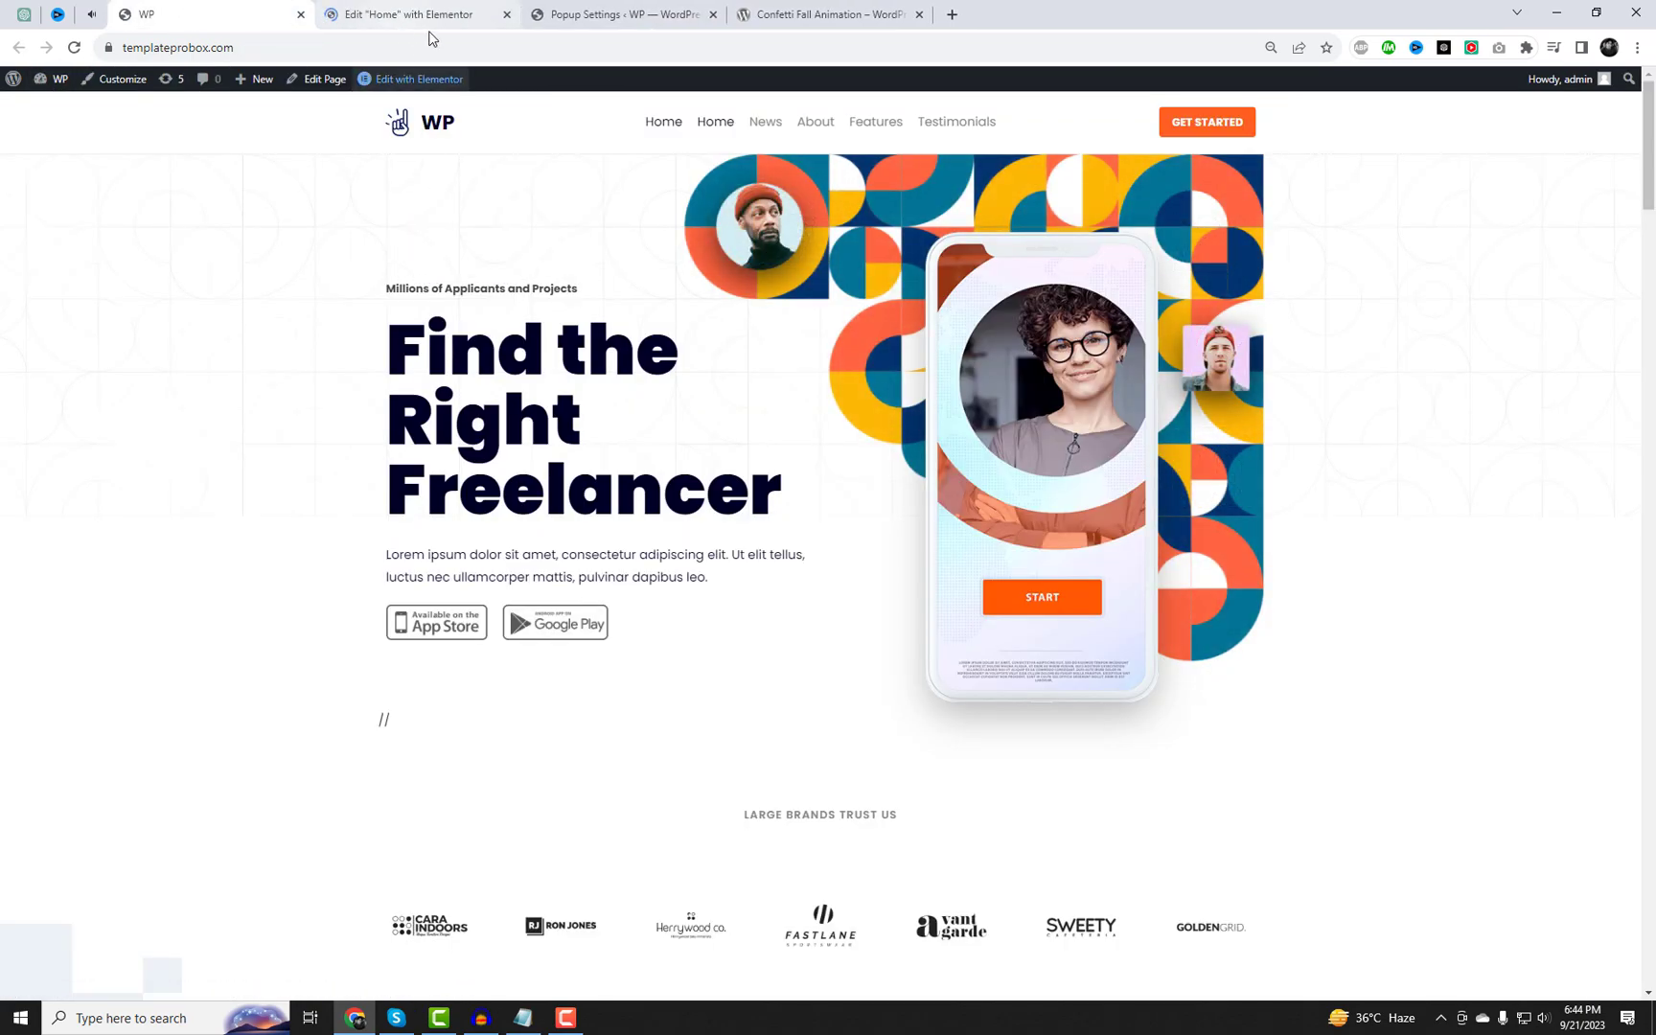
click(383, 13)
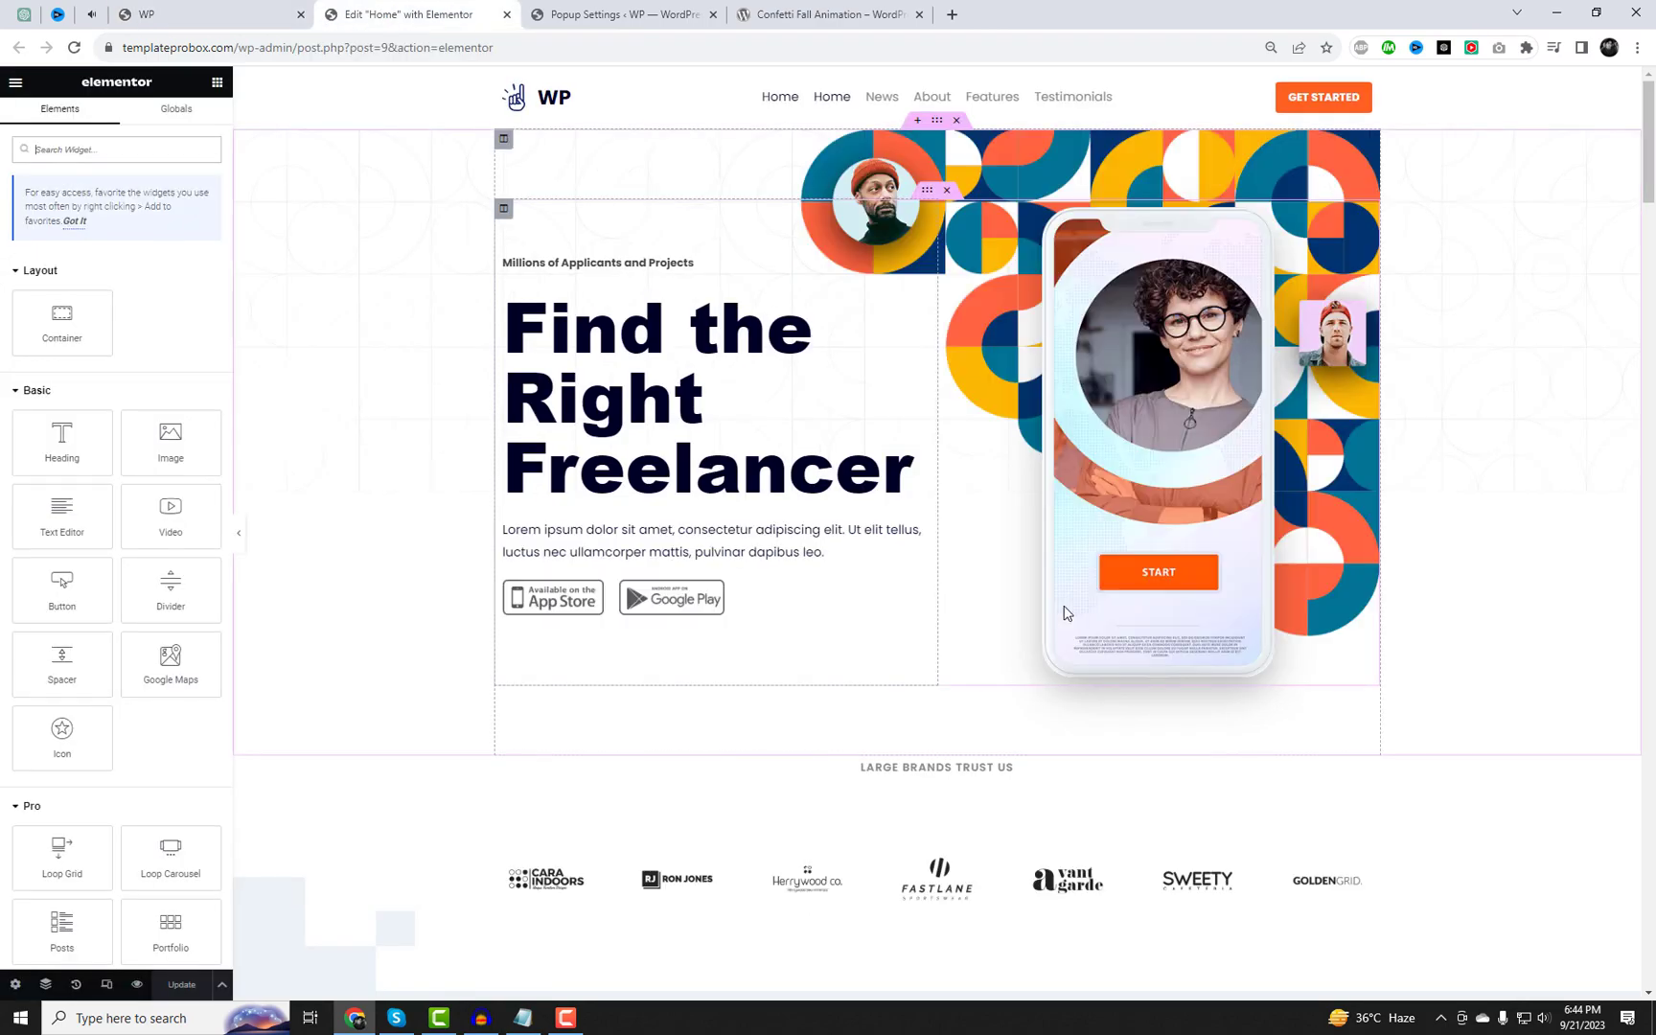
Step: Add a Shortcode widget below the hero section with [confetti-fall-animation delay="1" time="25"], and apply and update the Home page
scroll(1453, 709, down, 1)
click(96, 156)
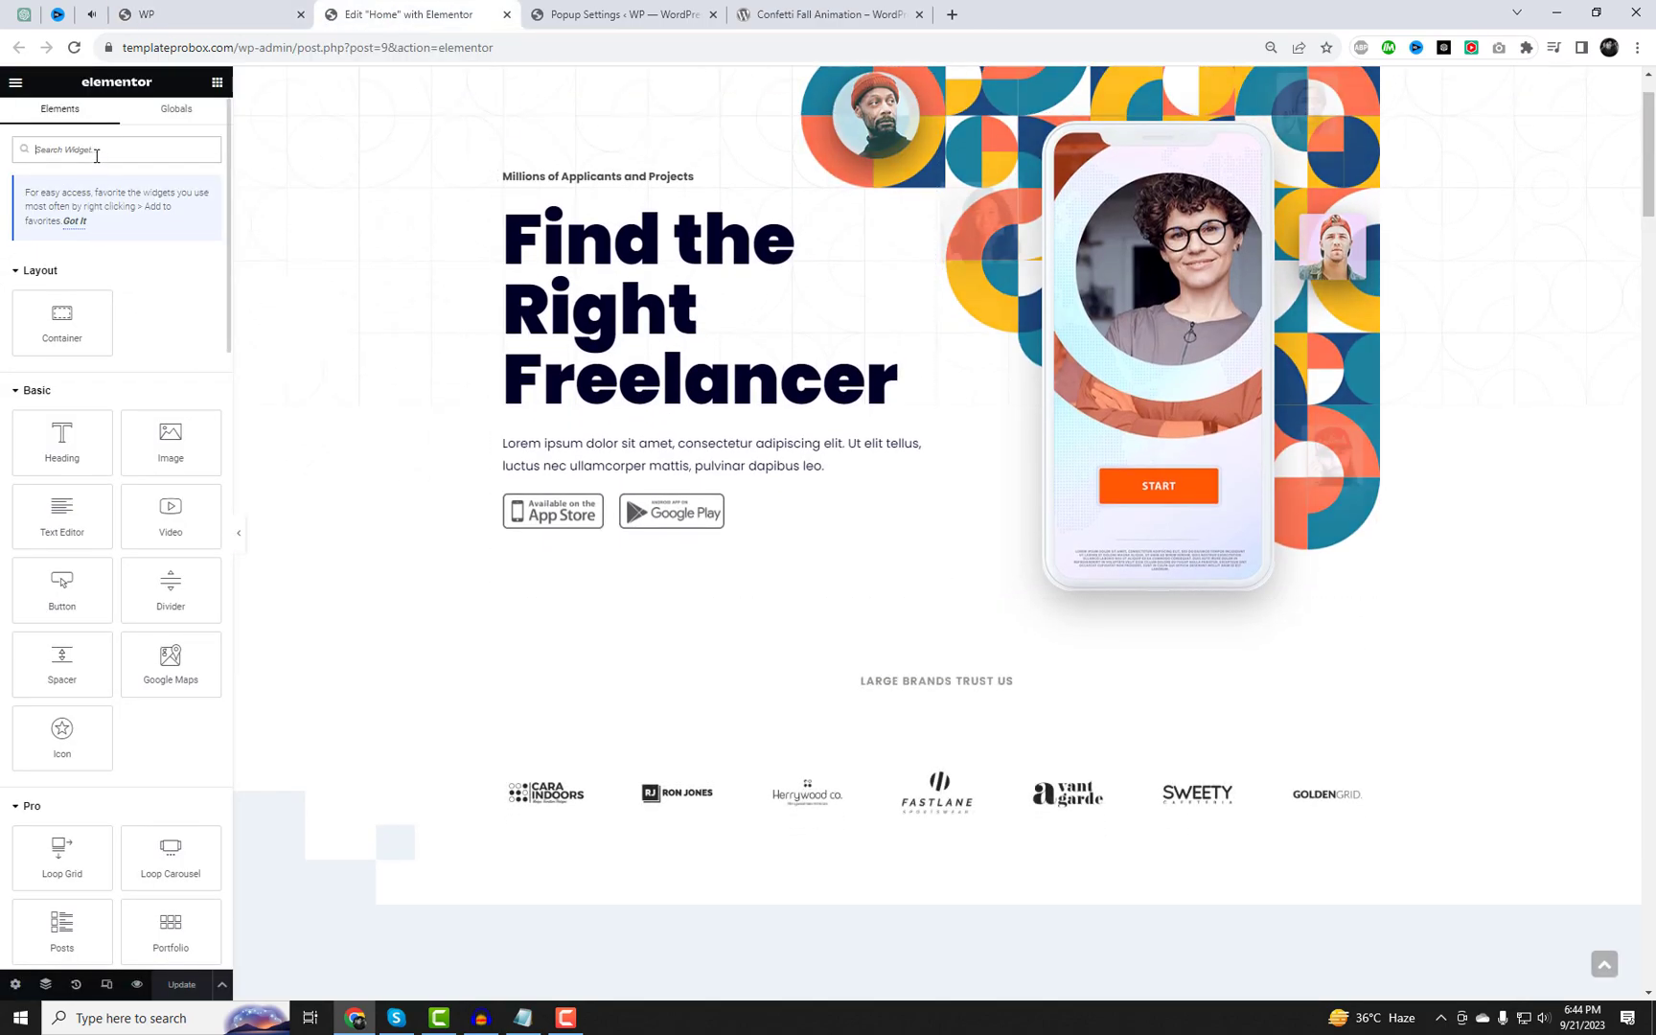
text(short)
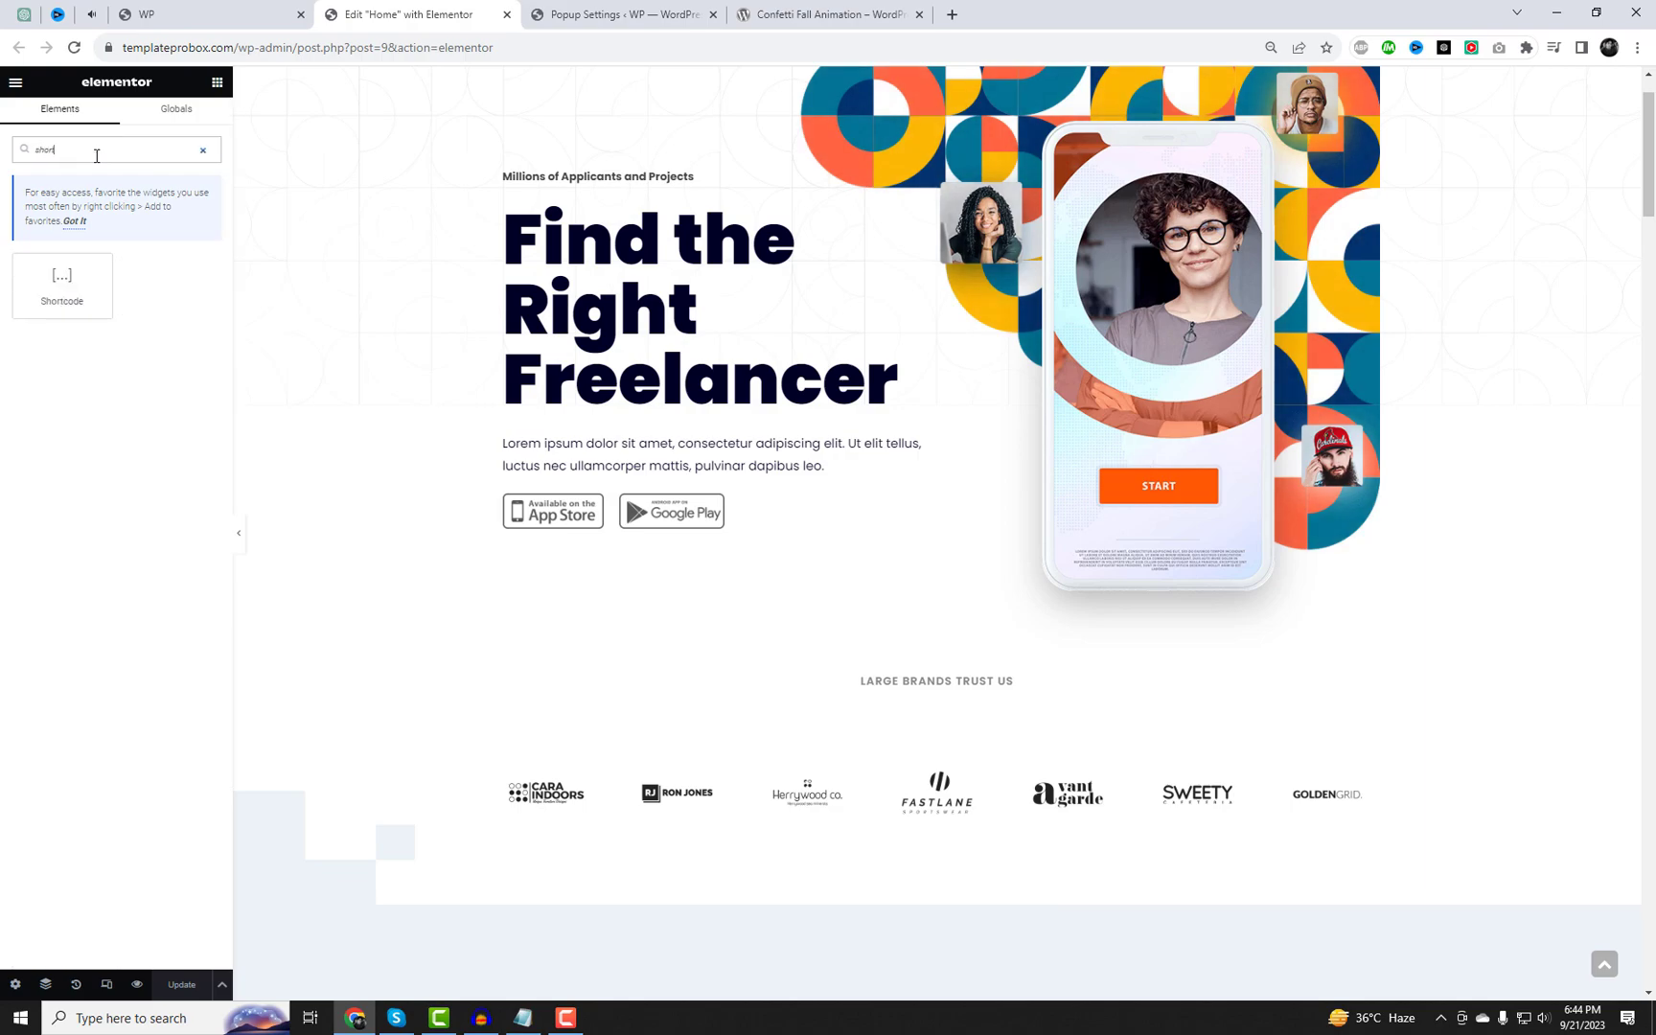
drag(61, 285, 868, 613)
click(85, 275)
text([confetti-fall-animation delay="1" time="25"])
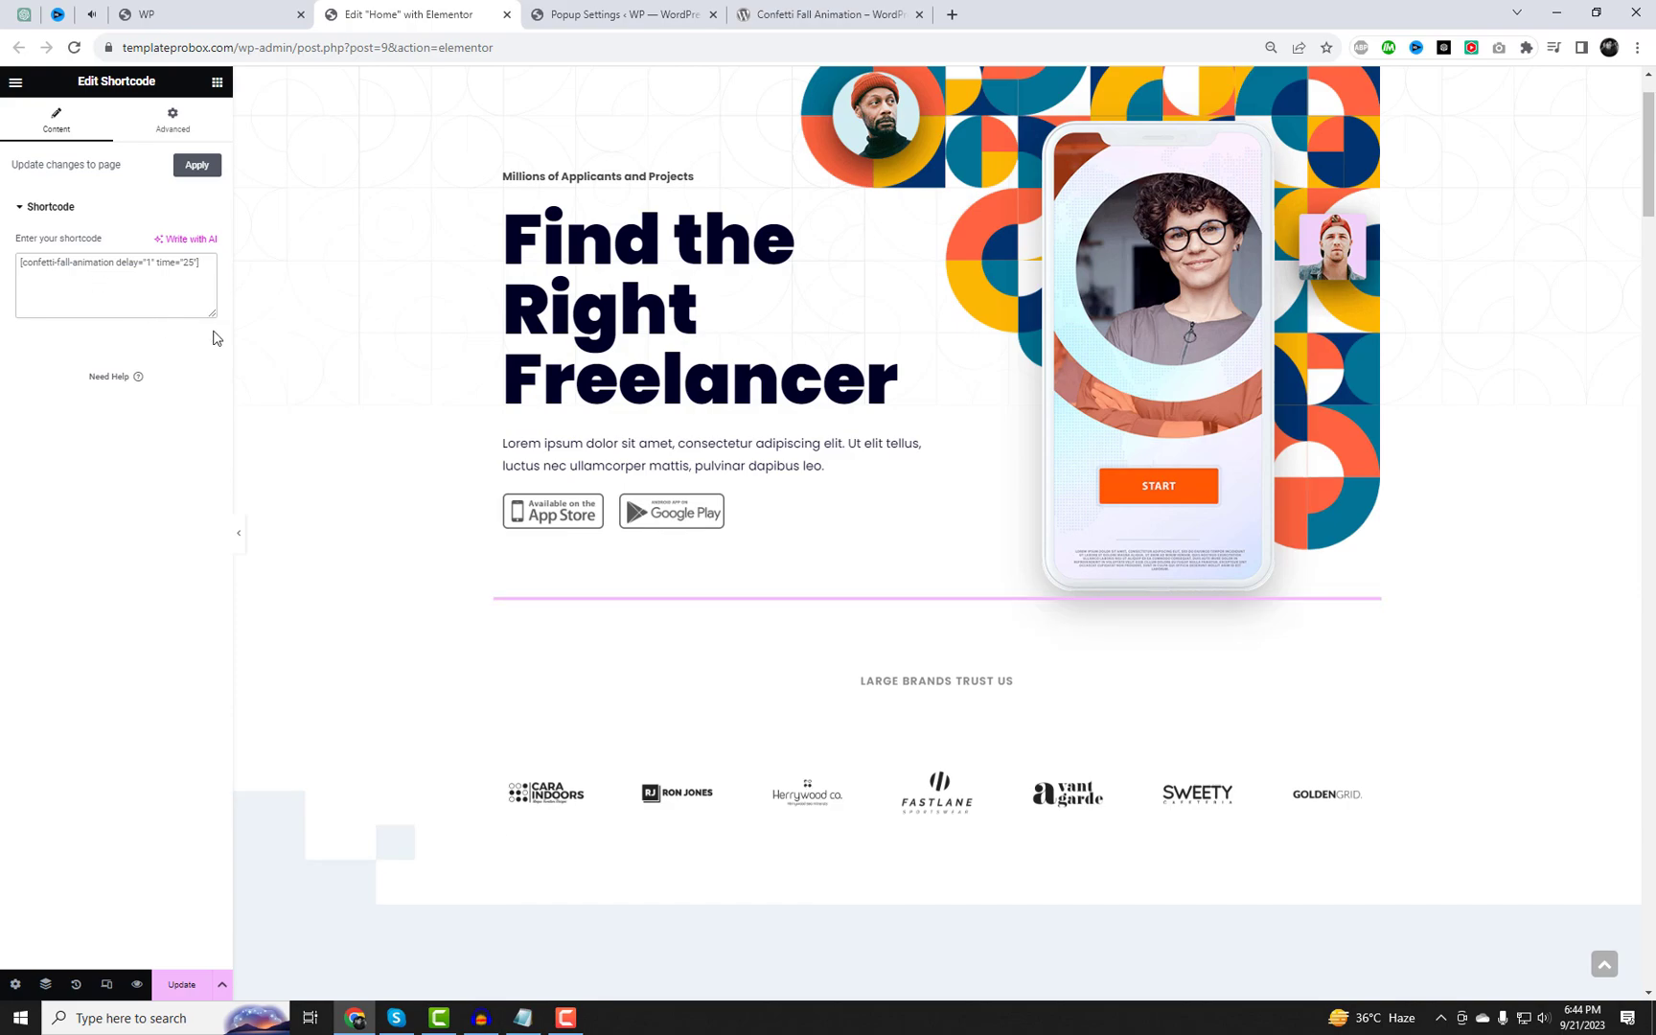
drag(213, 315, 237, 355)
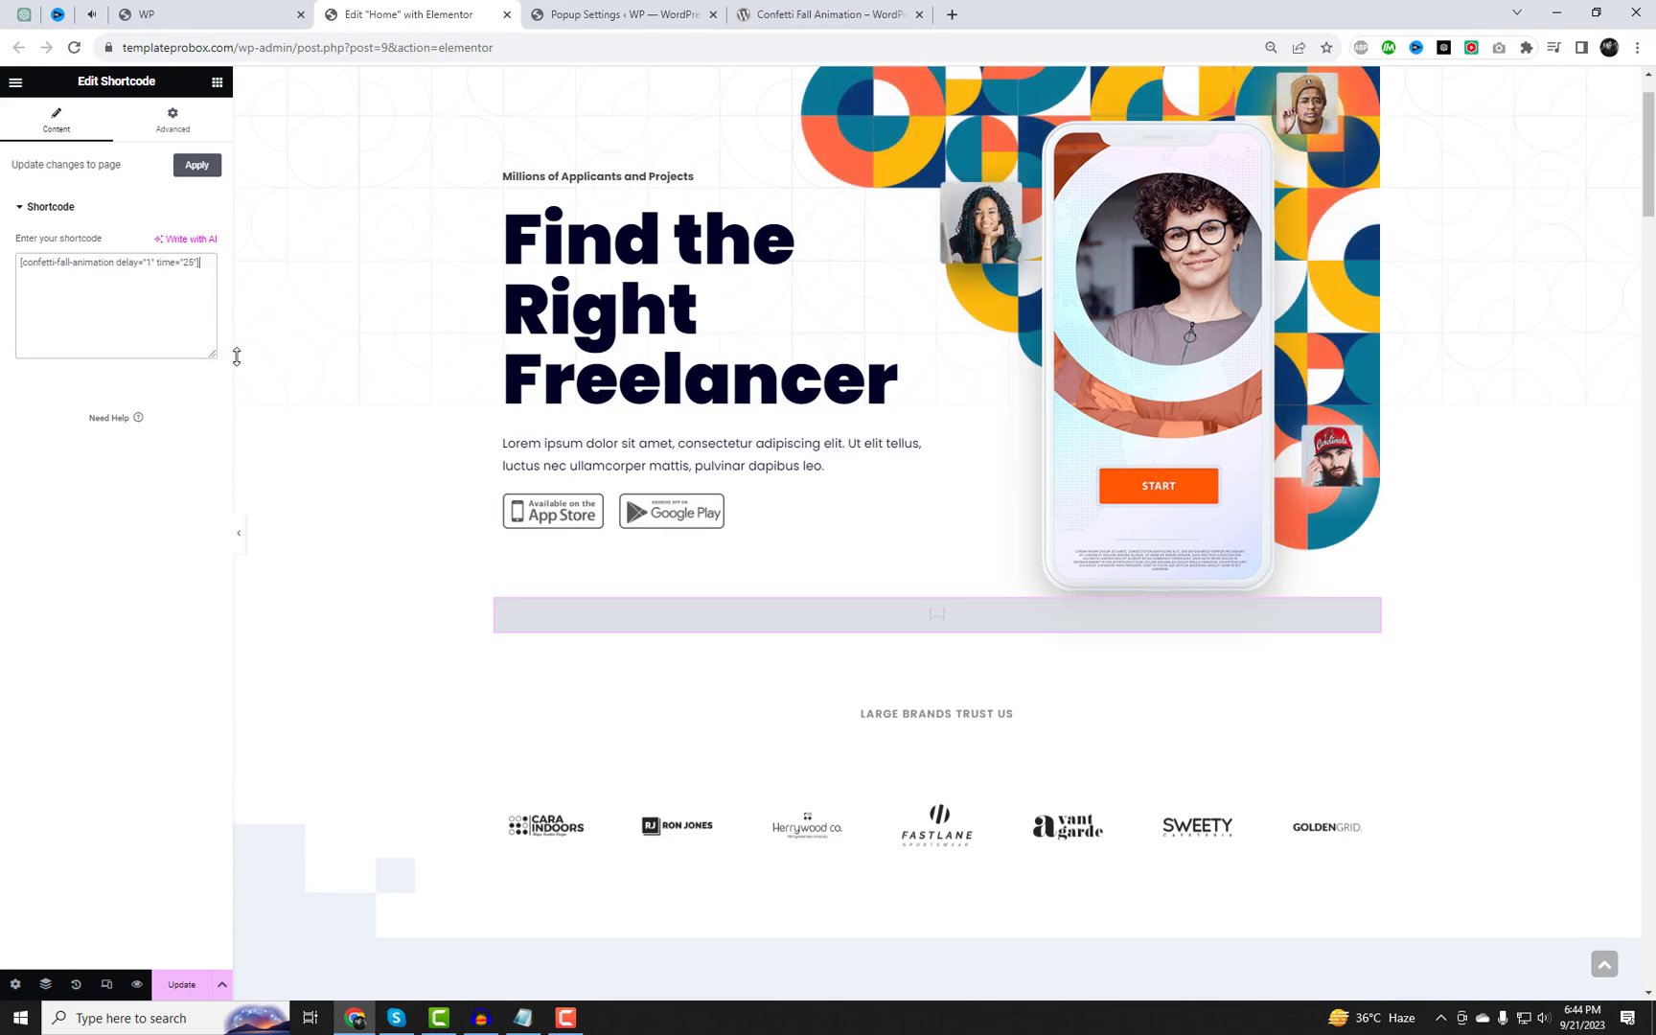
click(197, 166)
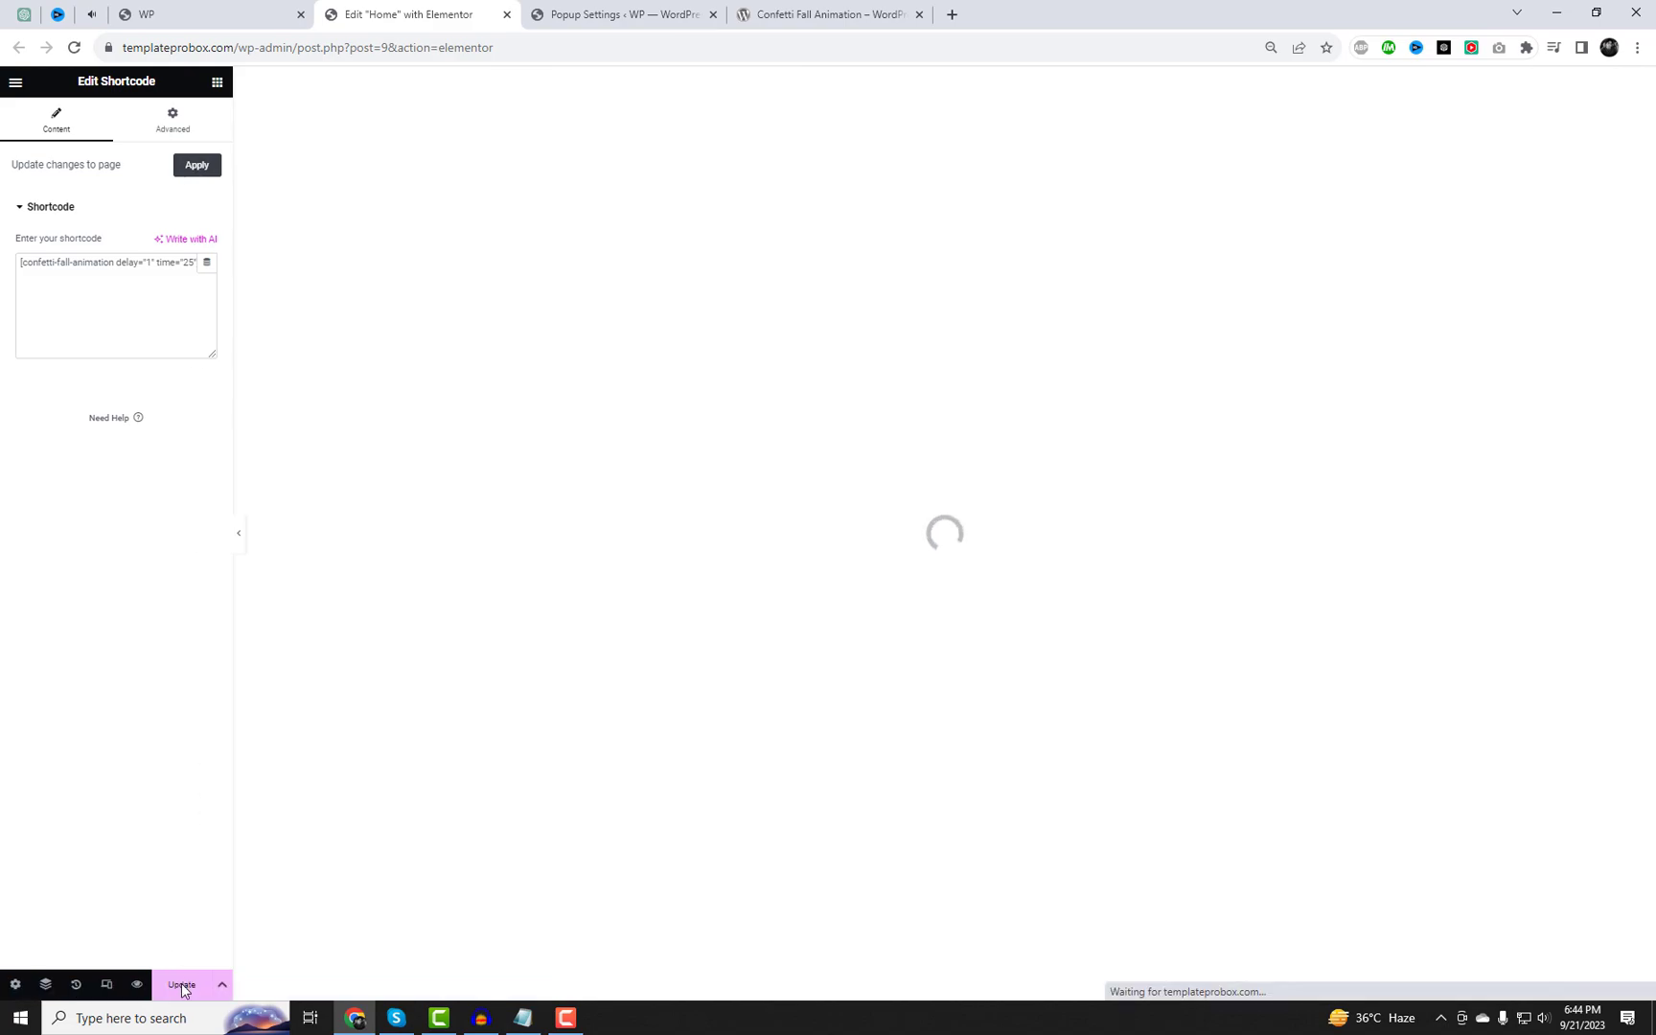
click(182, 987)
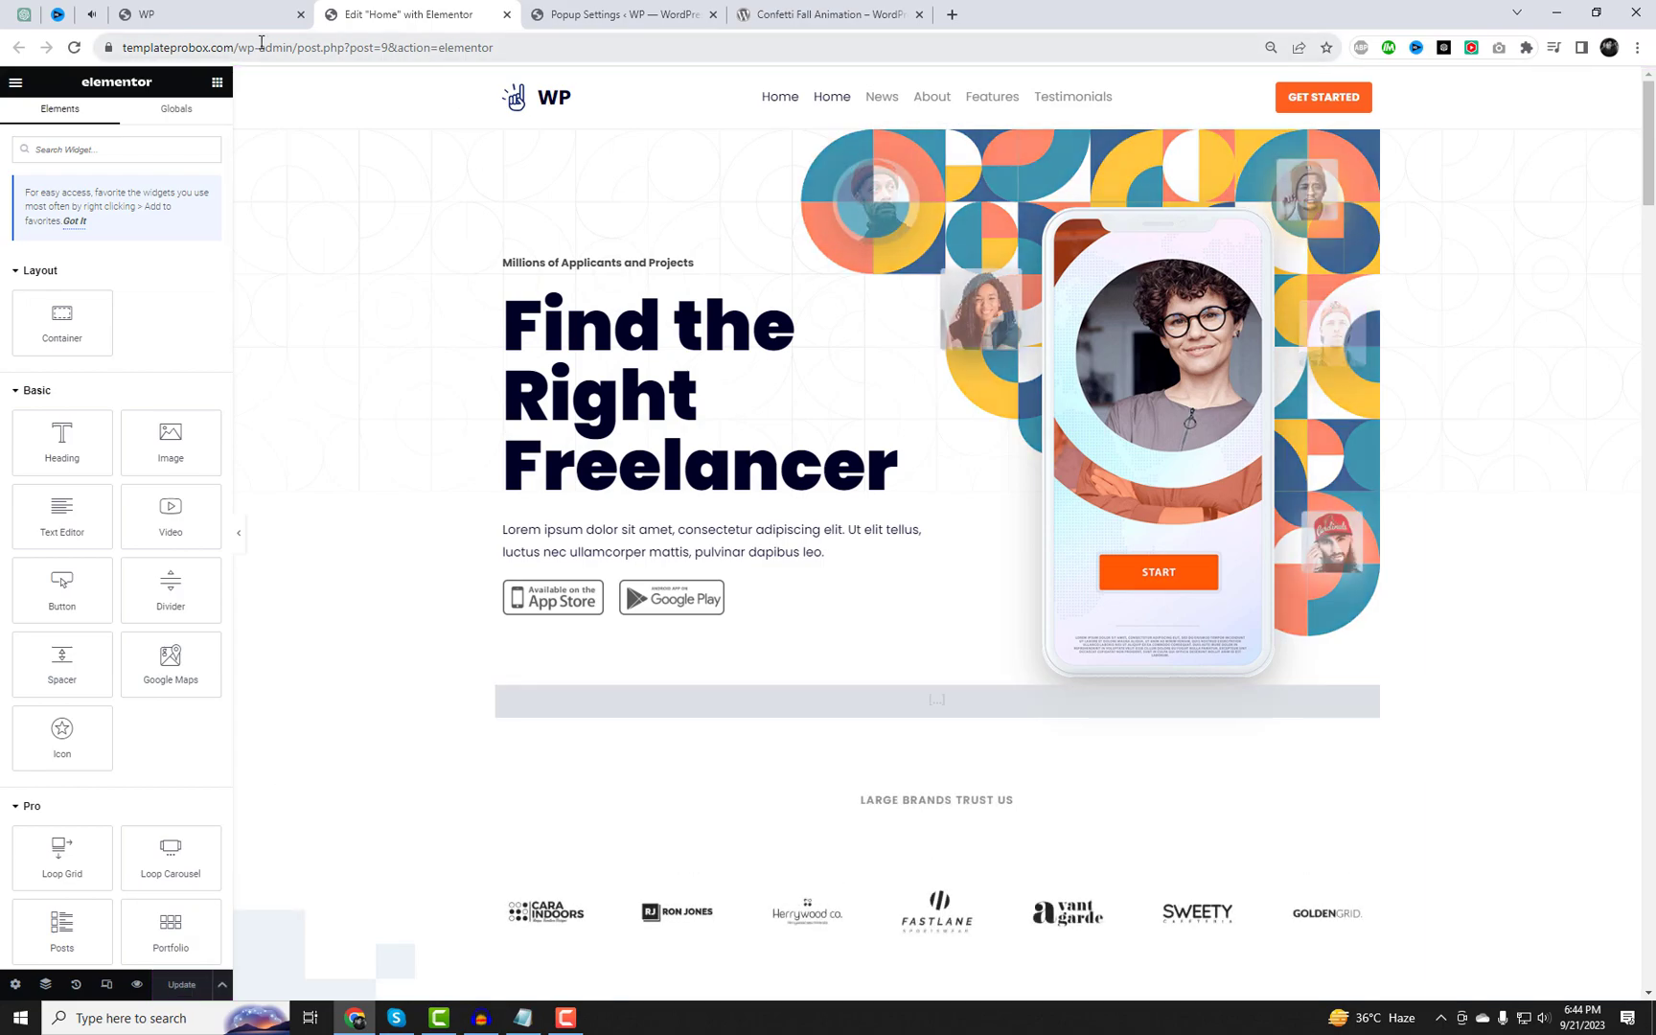
Step: Reload the live home page and check the falling confetti animation along the whole page
click(215, 14)
click(287, 48)
key(Return)
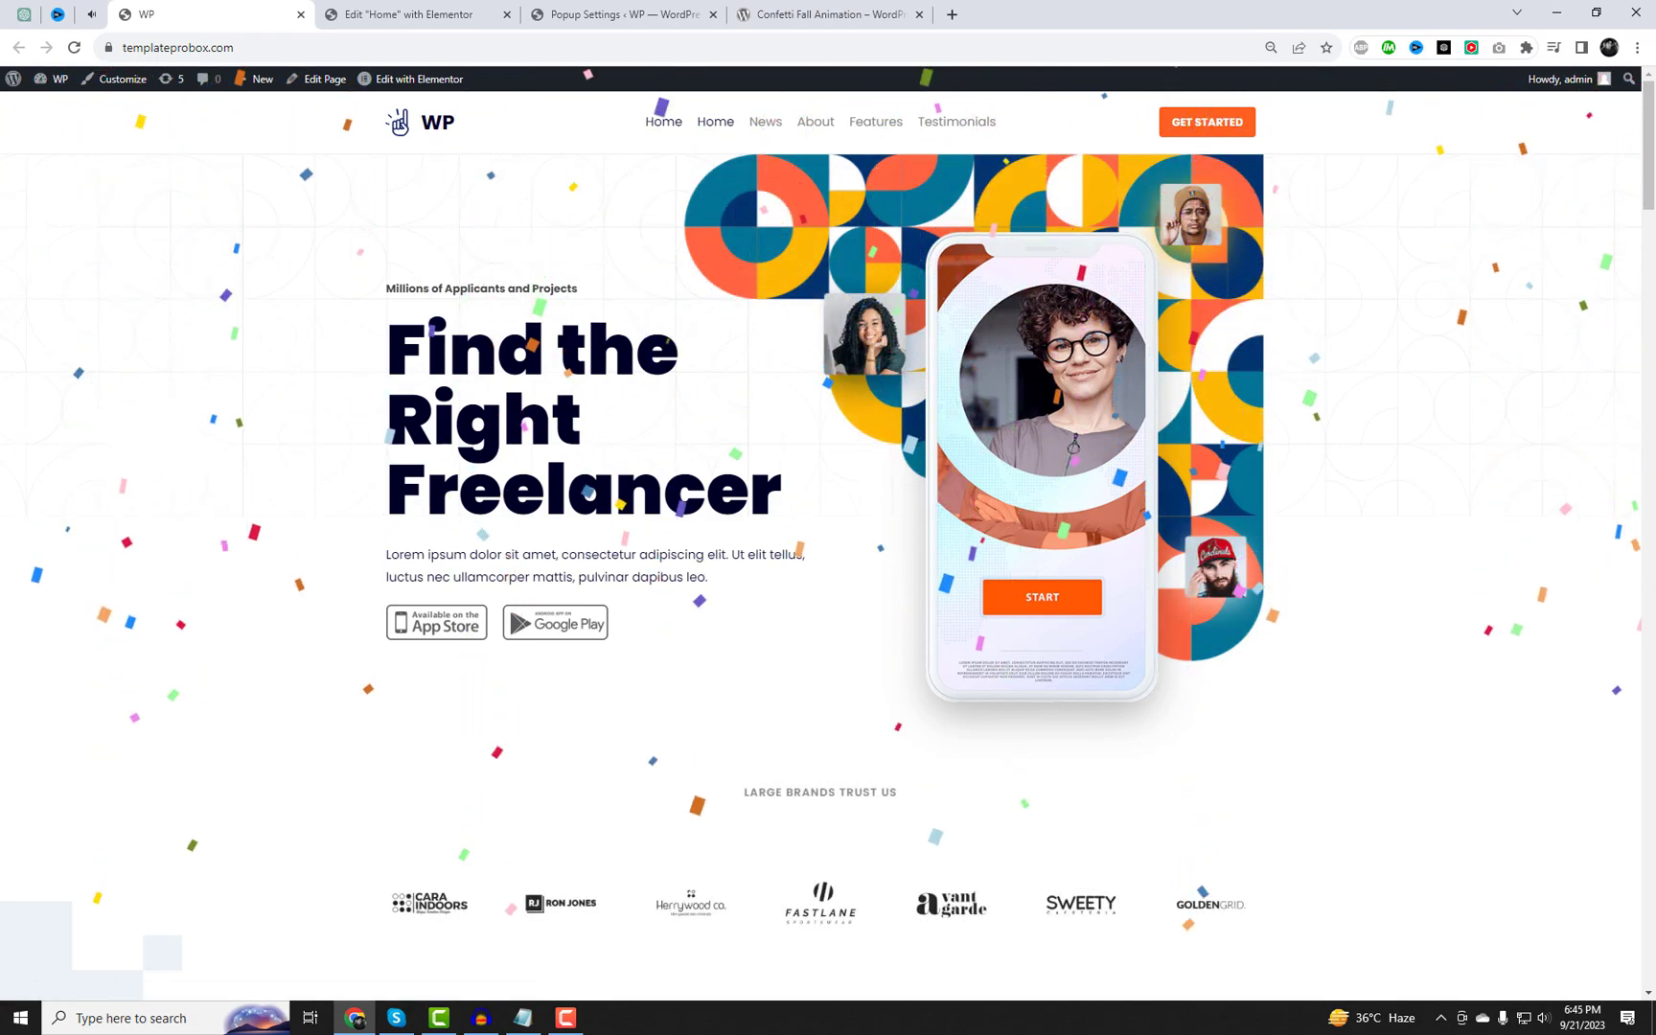
drag(1653, 180, 1652, 659)
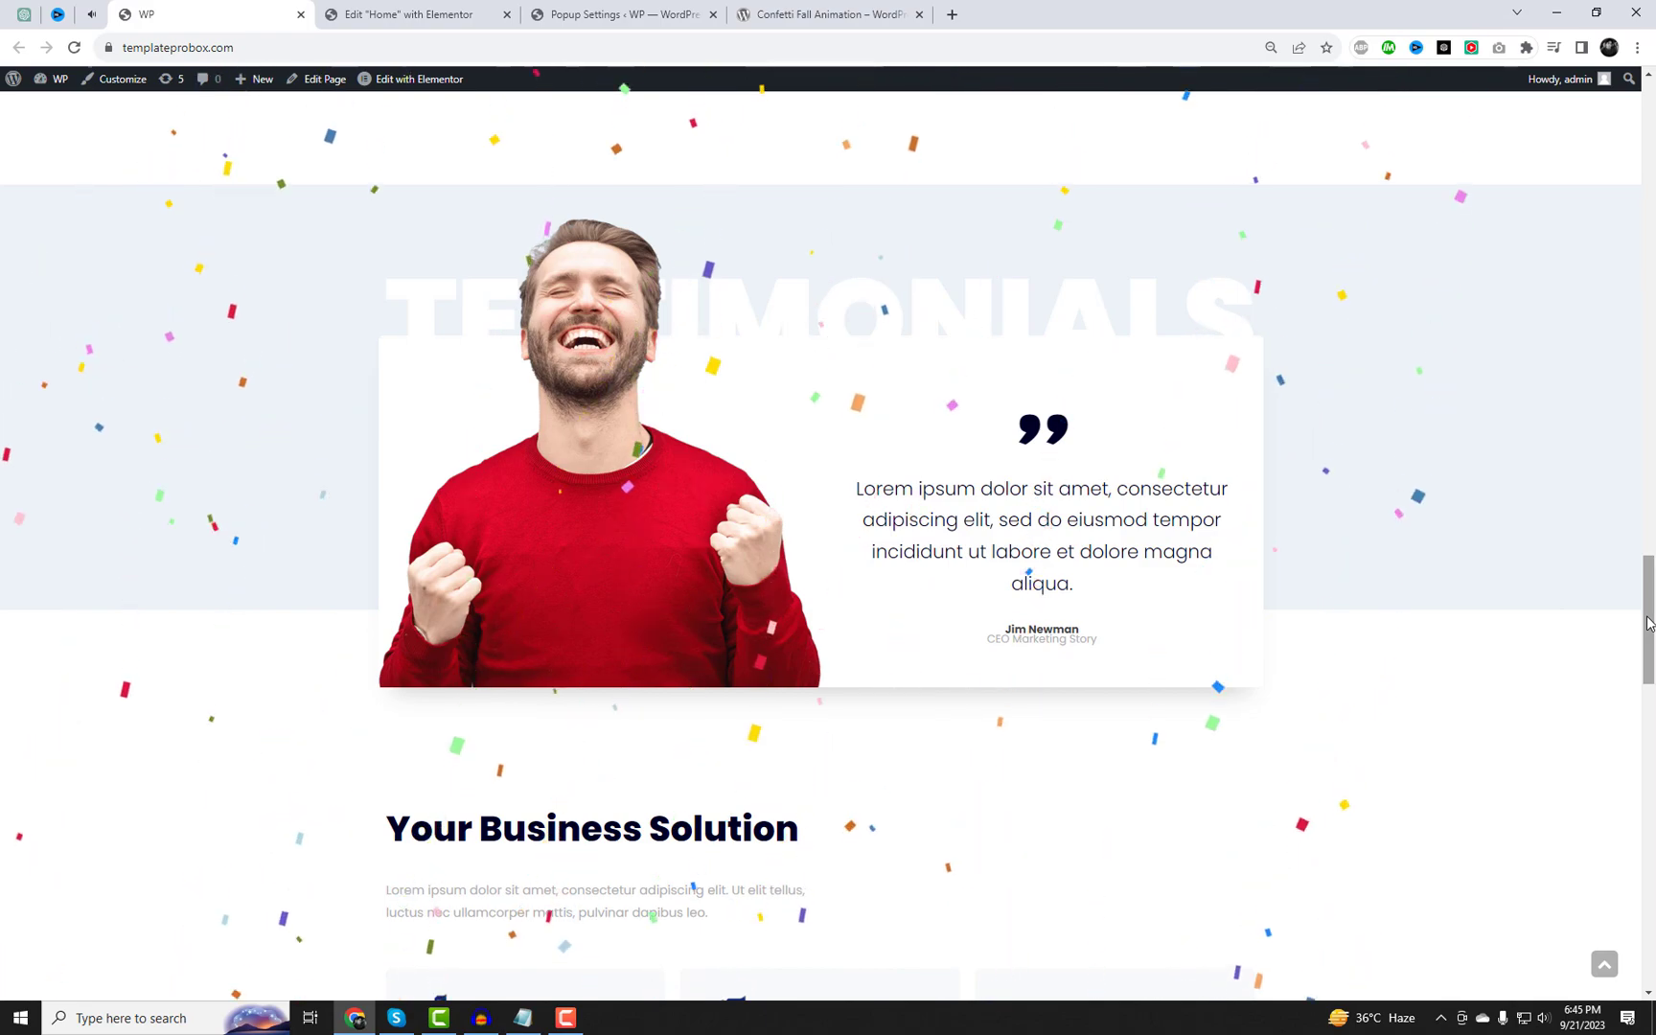
scroll(1460, 469, up, 20)
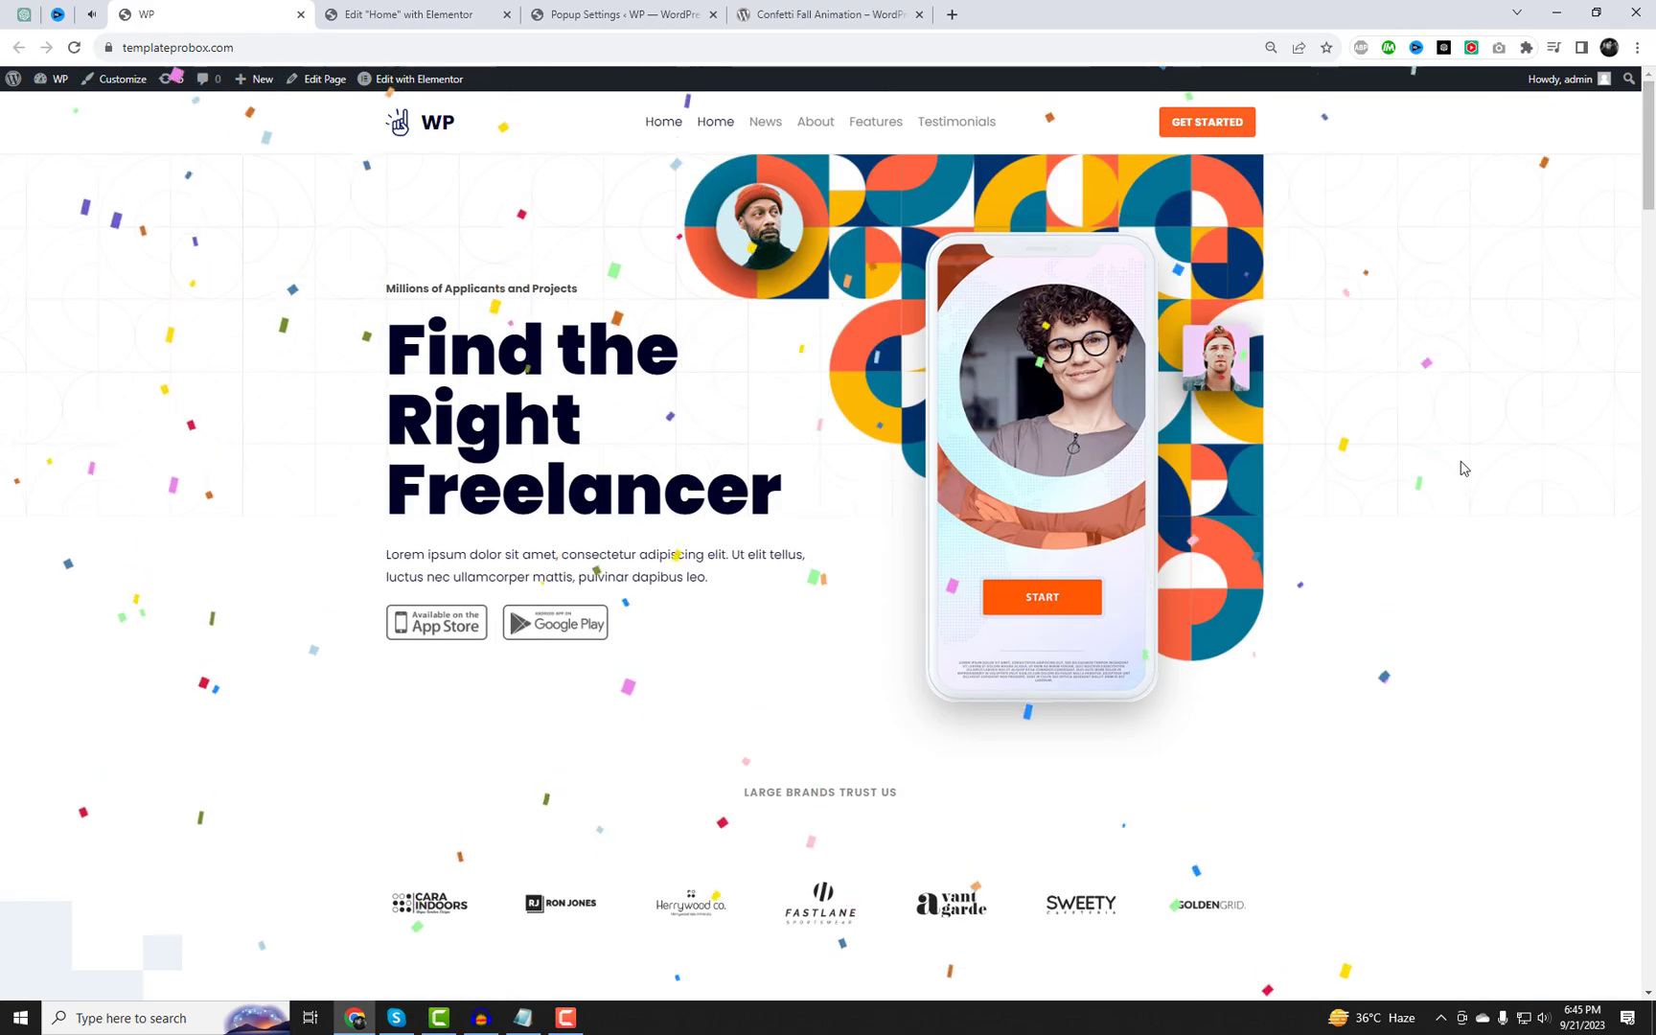
Step: Go to the site's About page and open it for editing with Elementor in a new tab
click(830, 139)
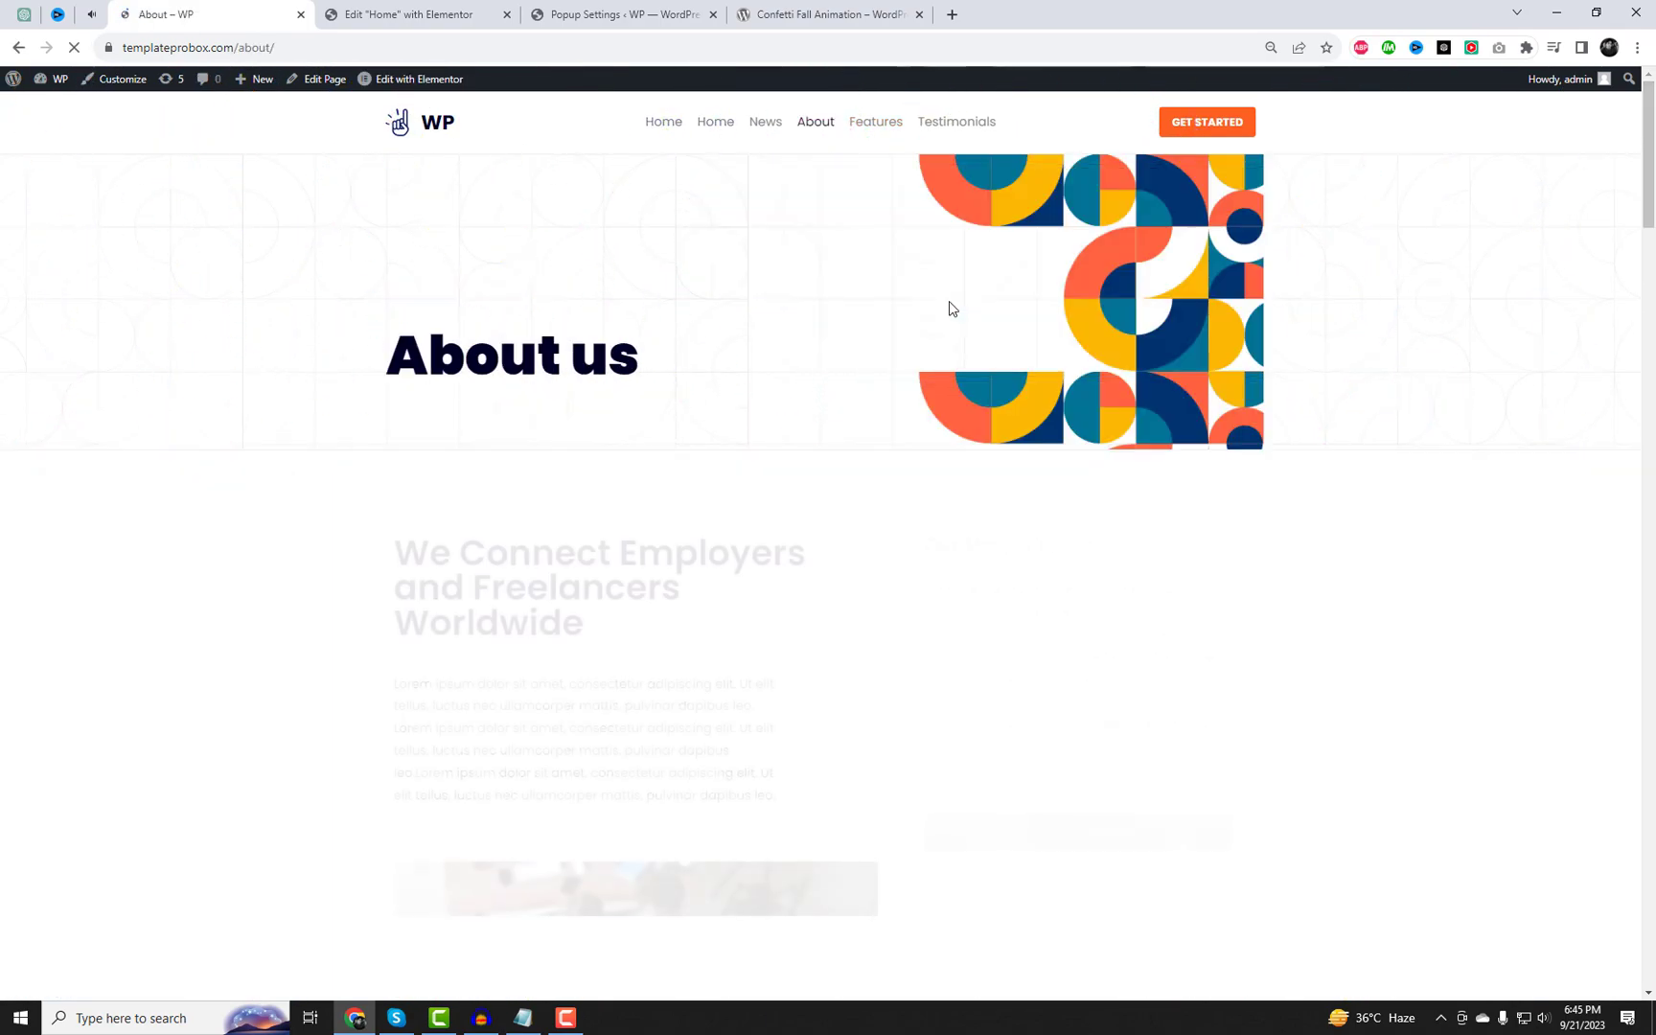
right_click(401, 84)
click(455, 97)
click(604, 15)
Step: Add a Shortcode widget above the "We Connect Employers and Freelancers Worldwide" heading, containing [confetti-fall-animation delay="1" time="25"]
click(115, 150)
text(shor)
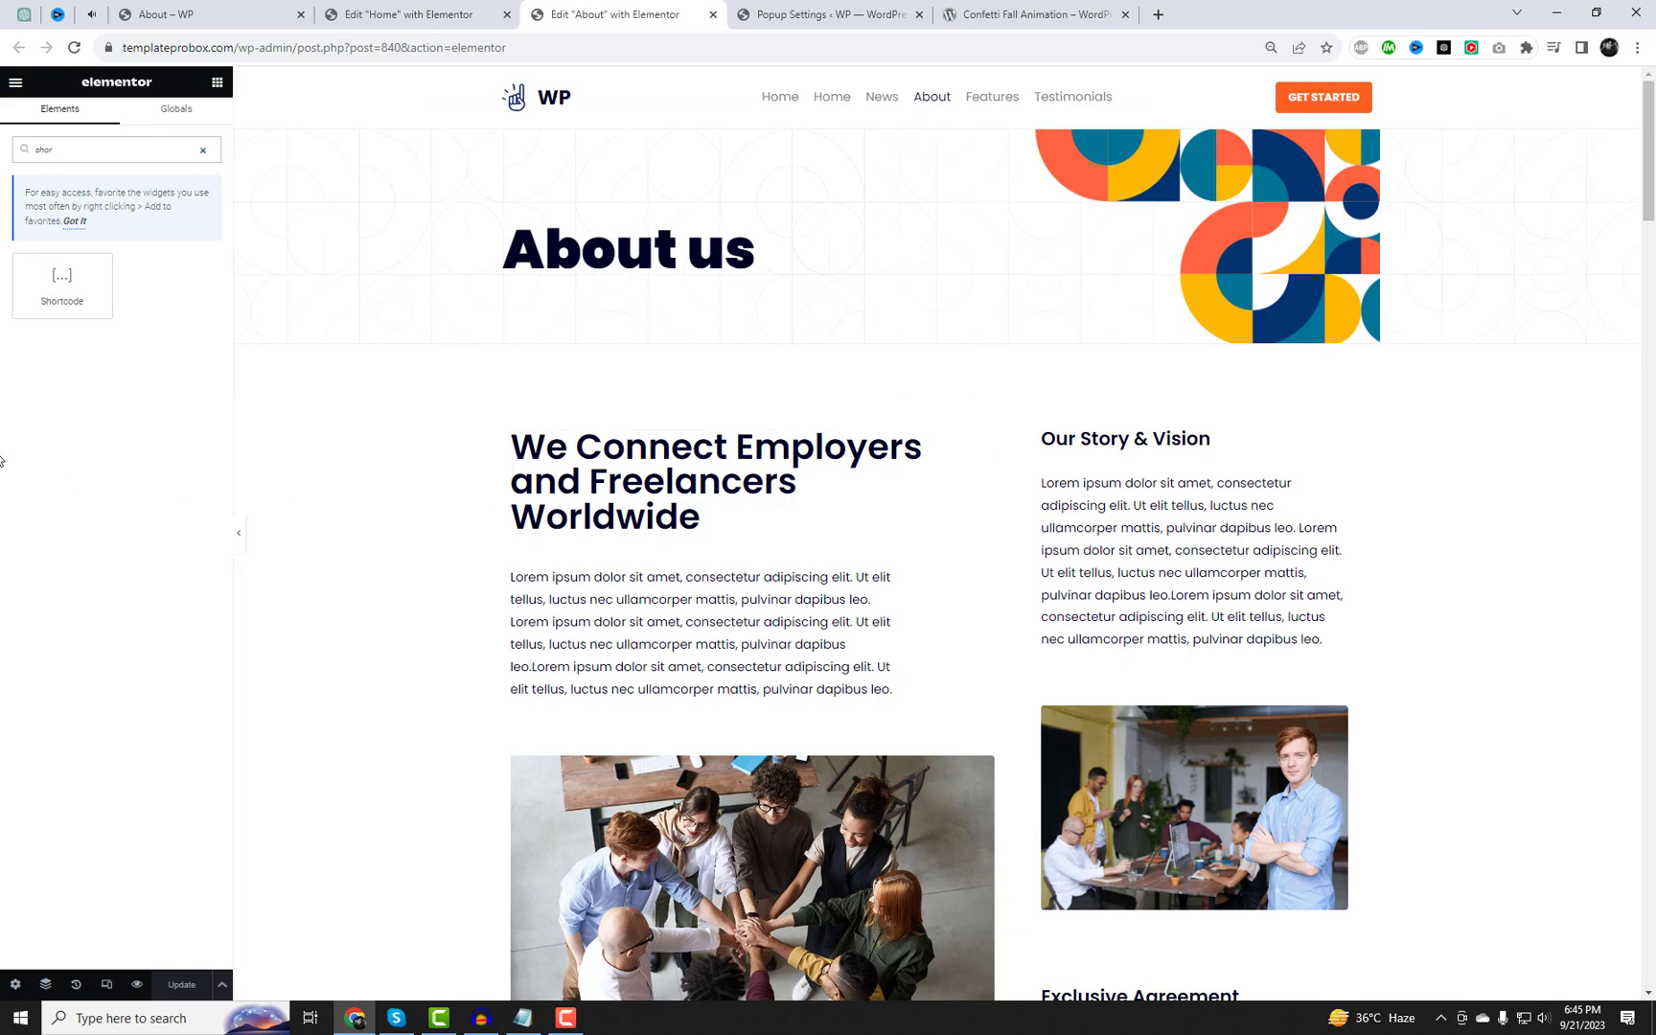
drag(49, 290, 862, 476)
click(96, 294)
text([confetti-fall-animation delay="1" time="25"])
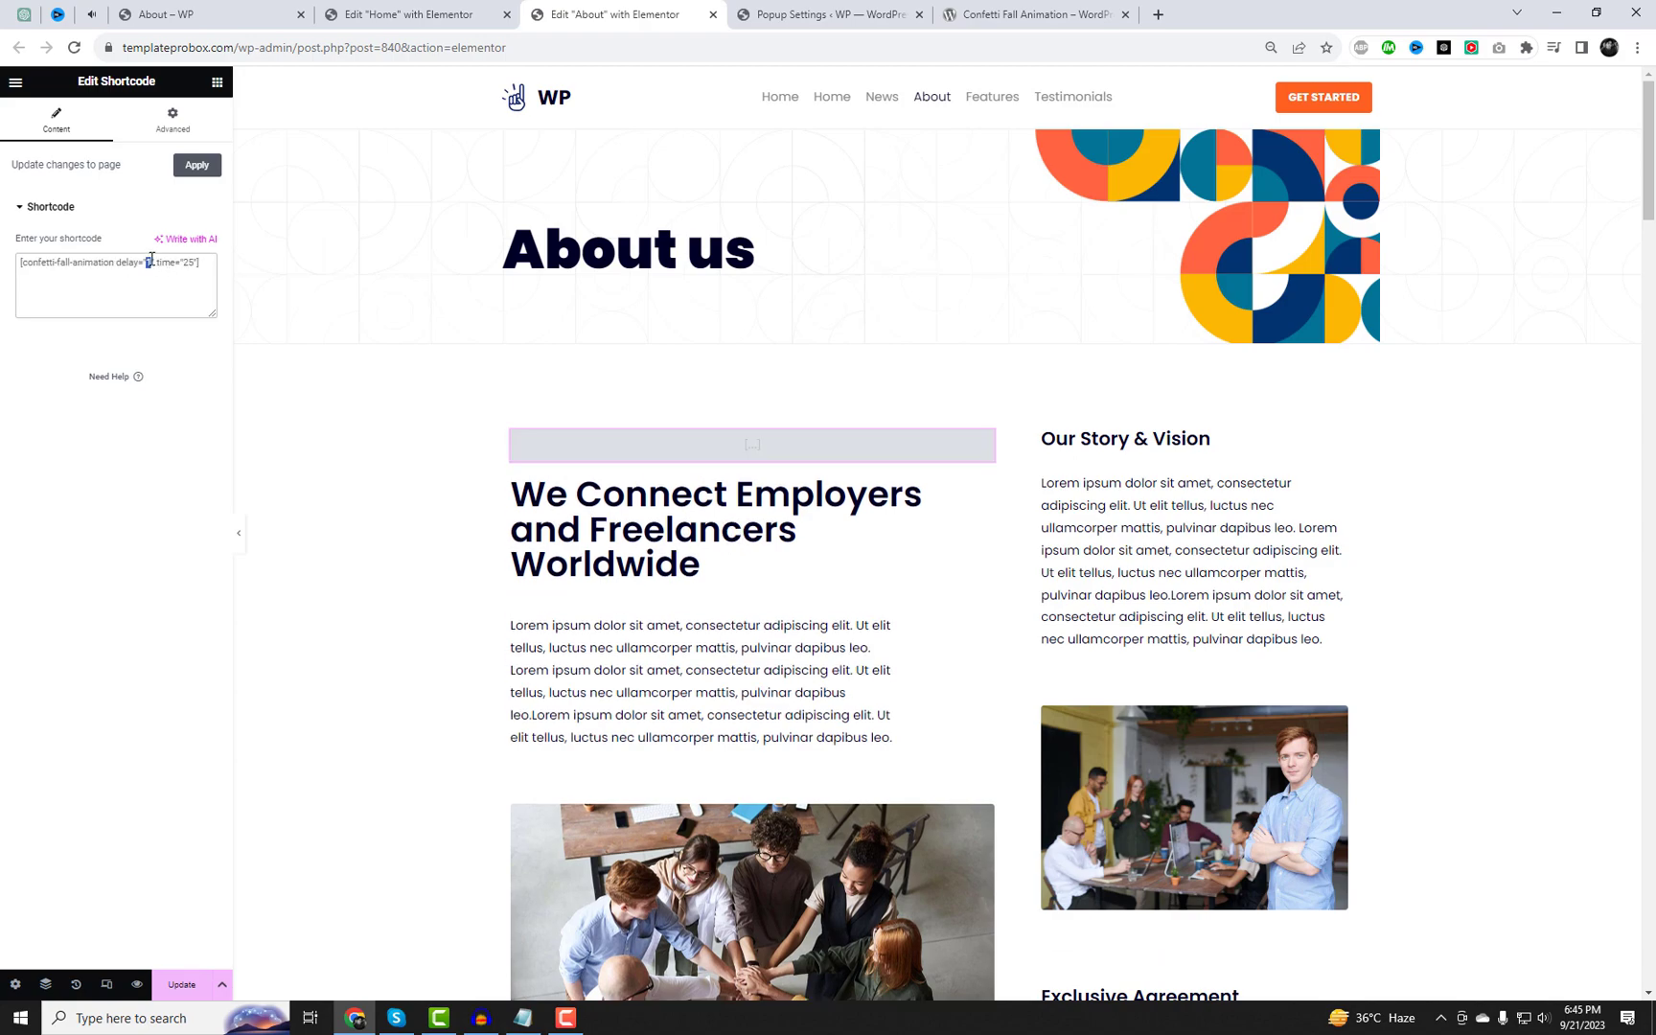
Step: Set the confetti shortcode's delay to 2 and time to 5, and apply and update the About page
text(2)
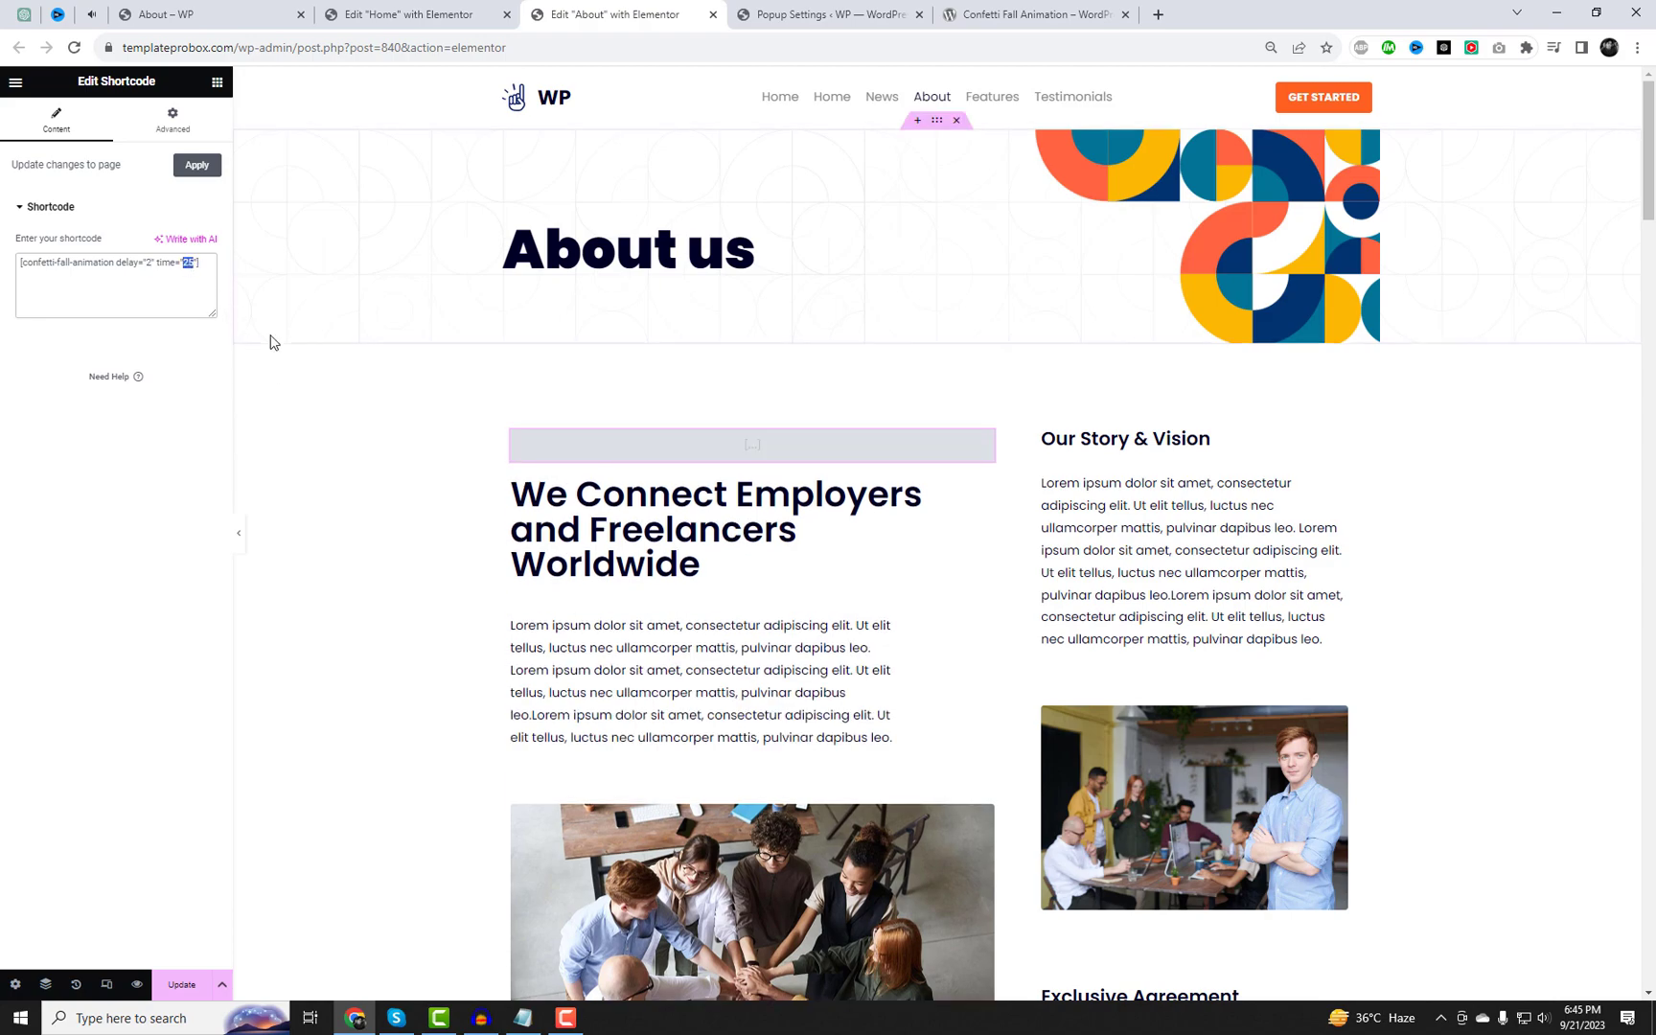
text(5)
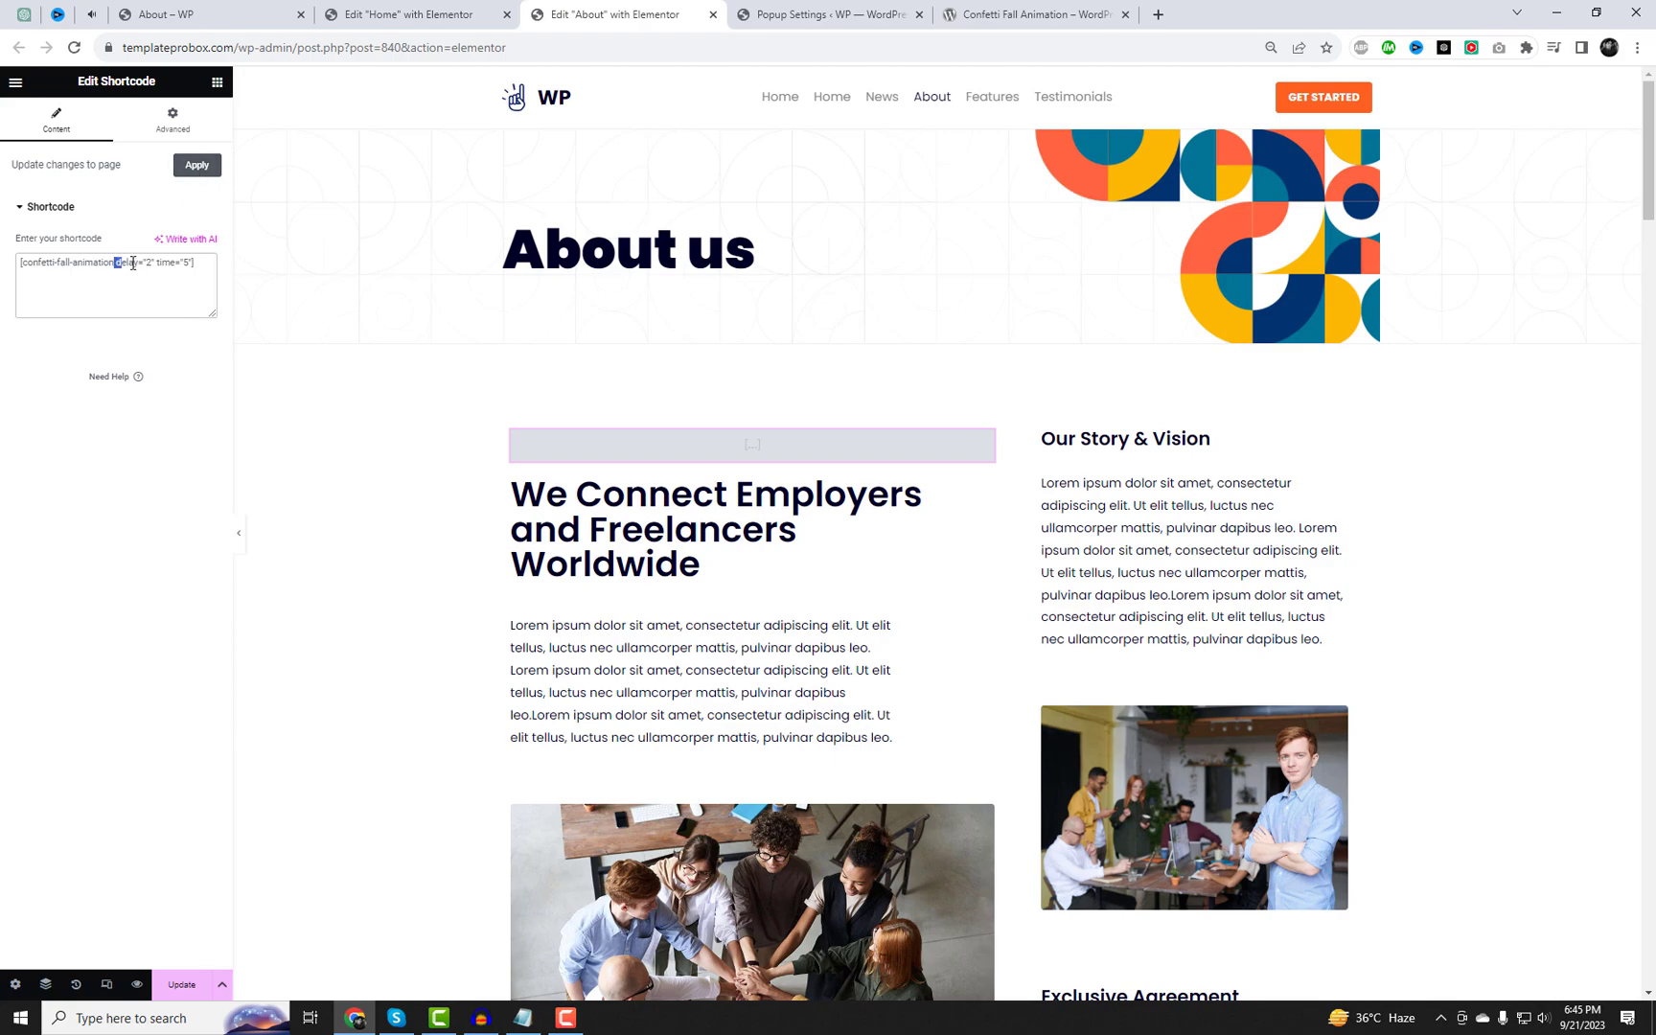
click(200, 167)
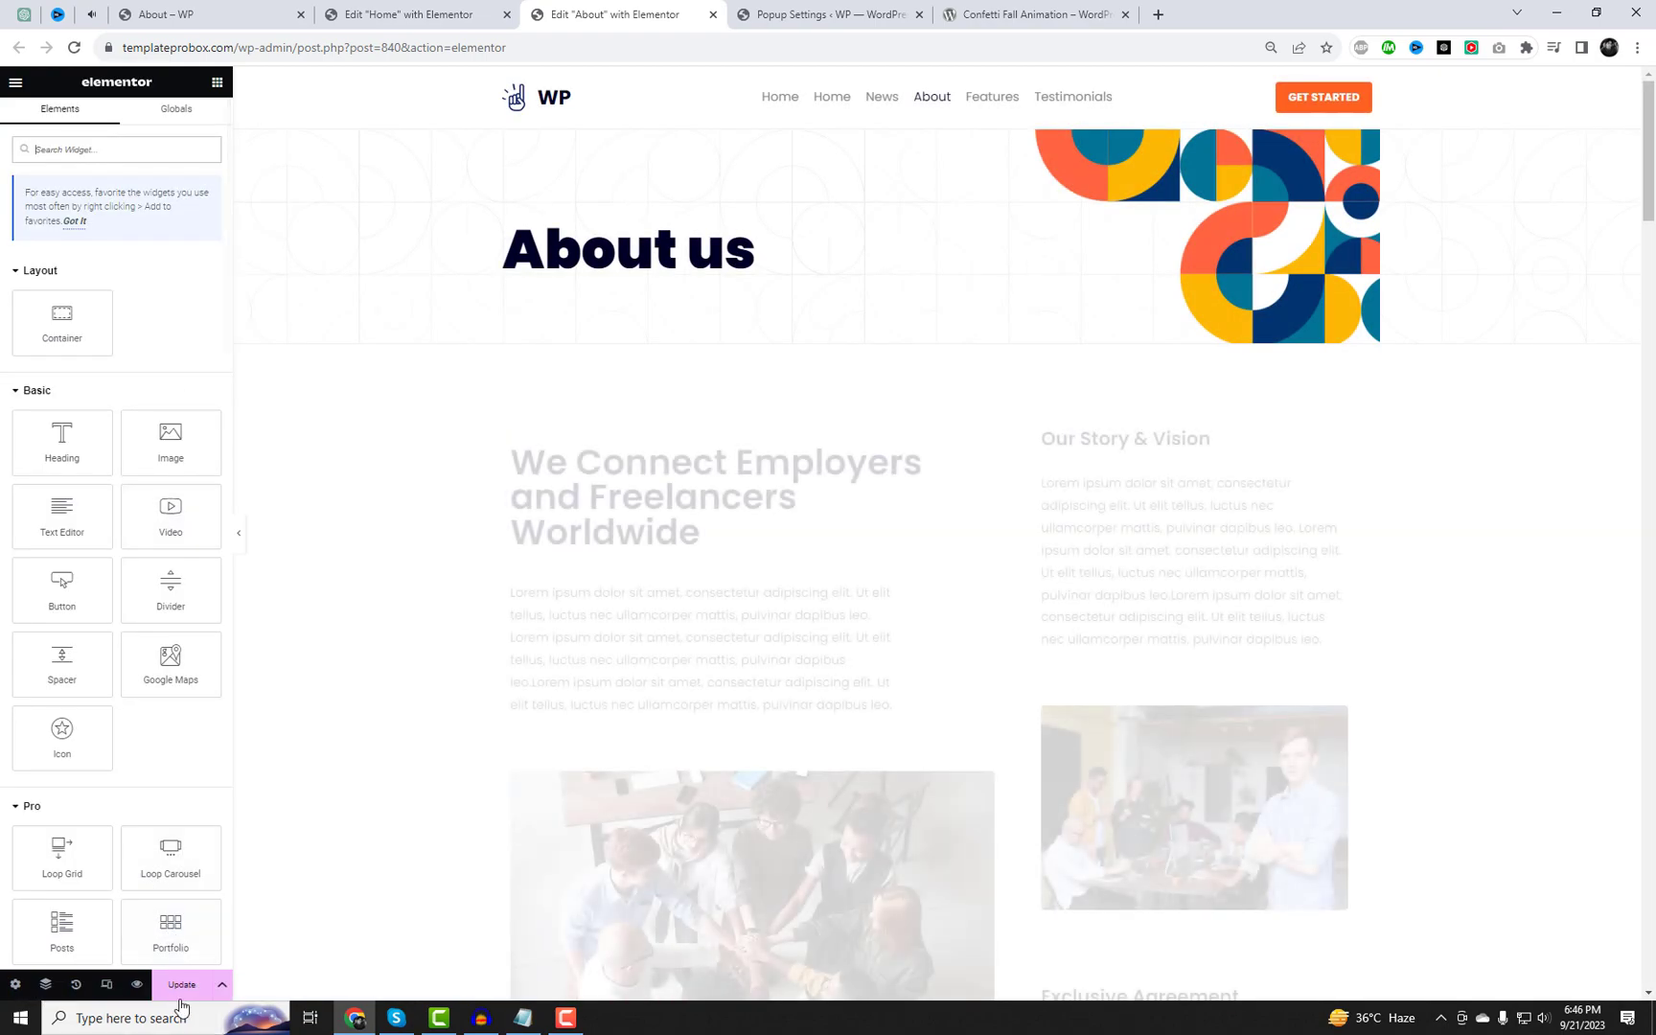
click(182, 985)
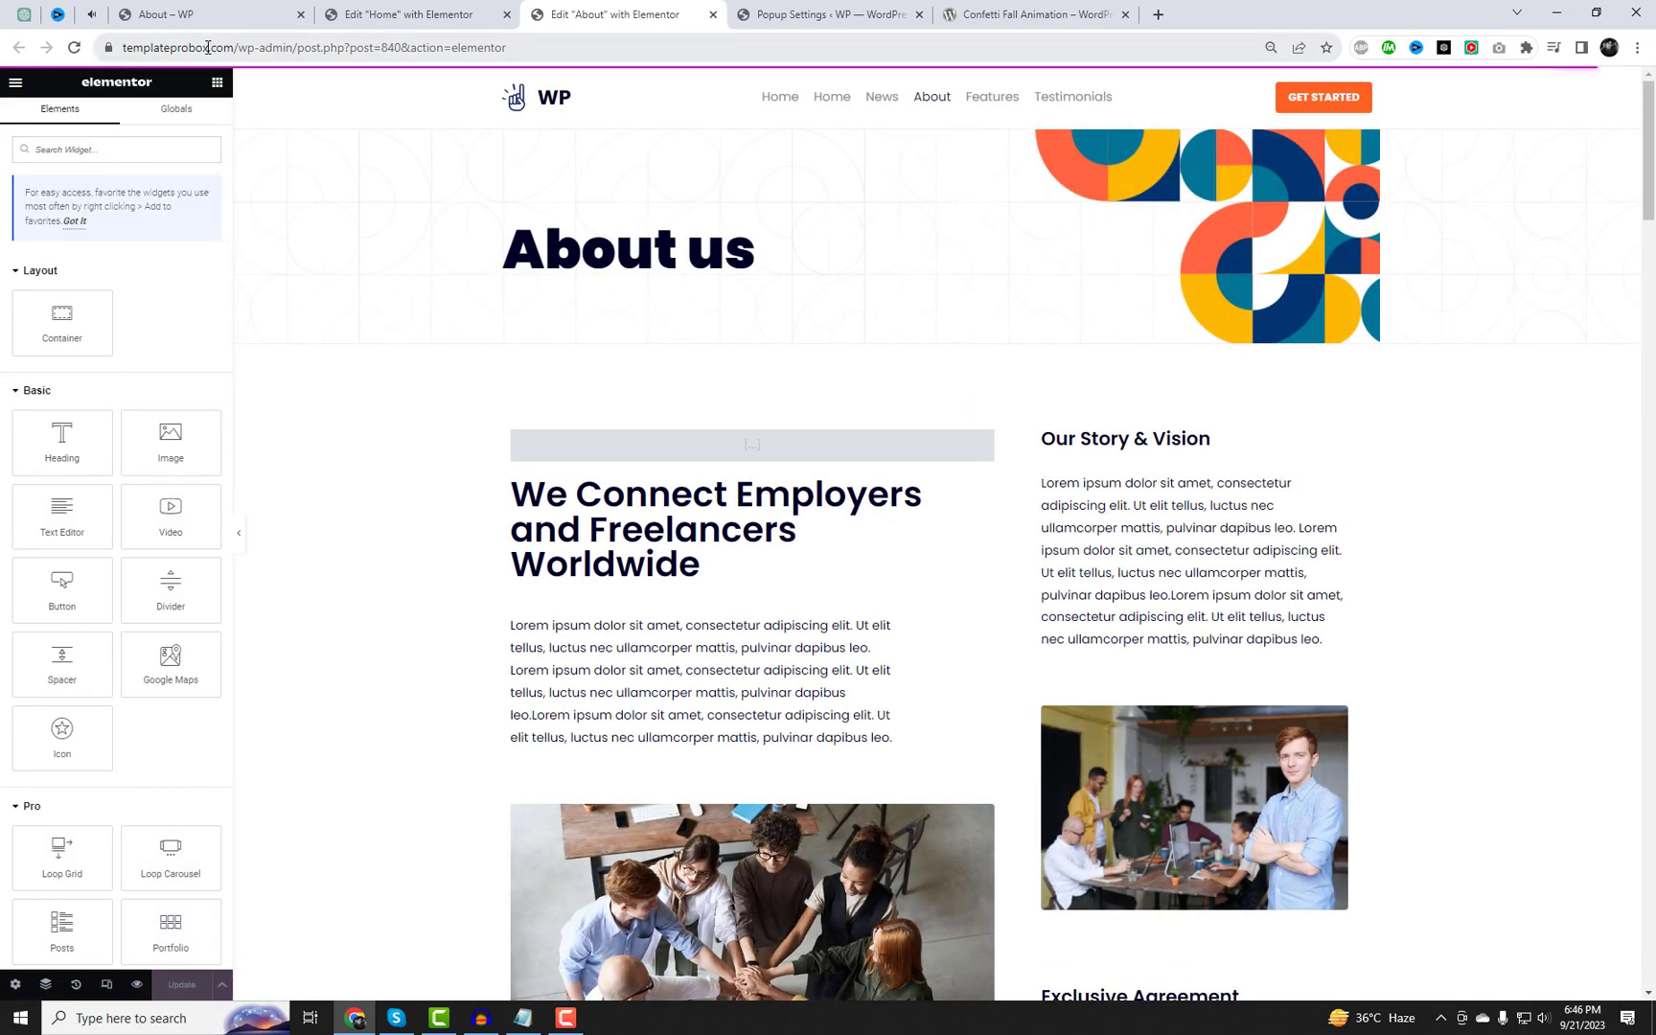
Step: Reload the live About page and check how the confetti animation plays and ends while moving down the page
click(216, 12)
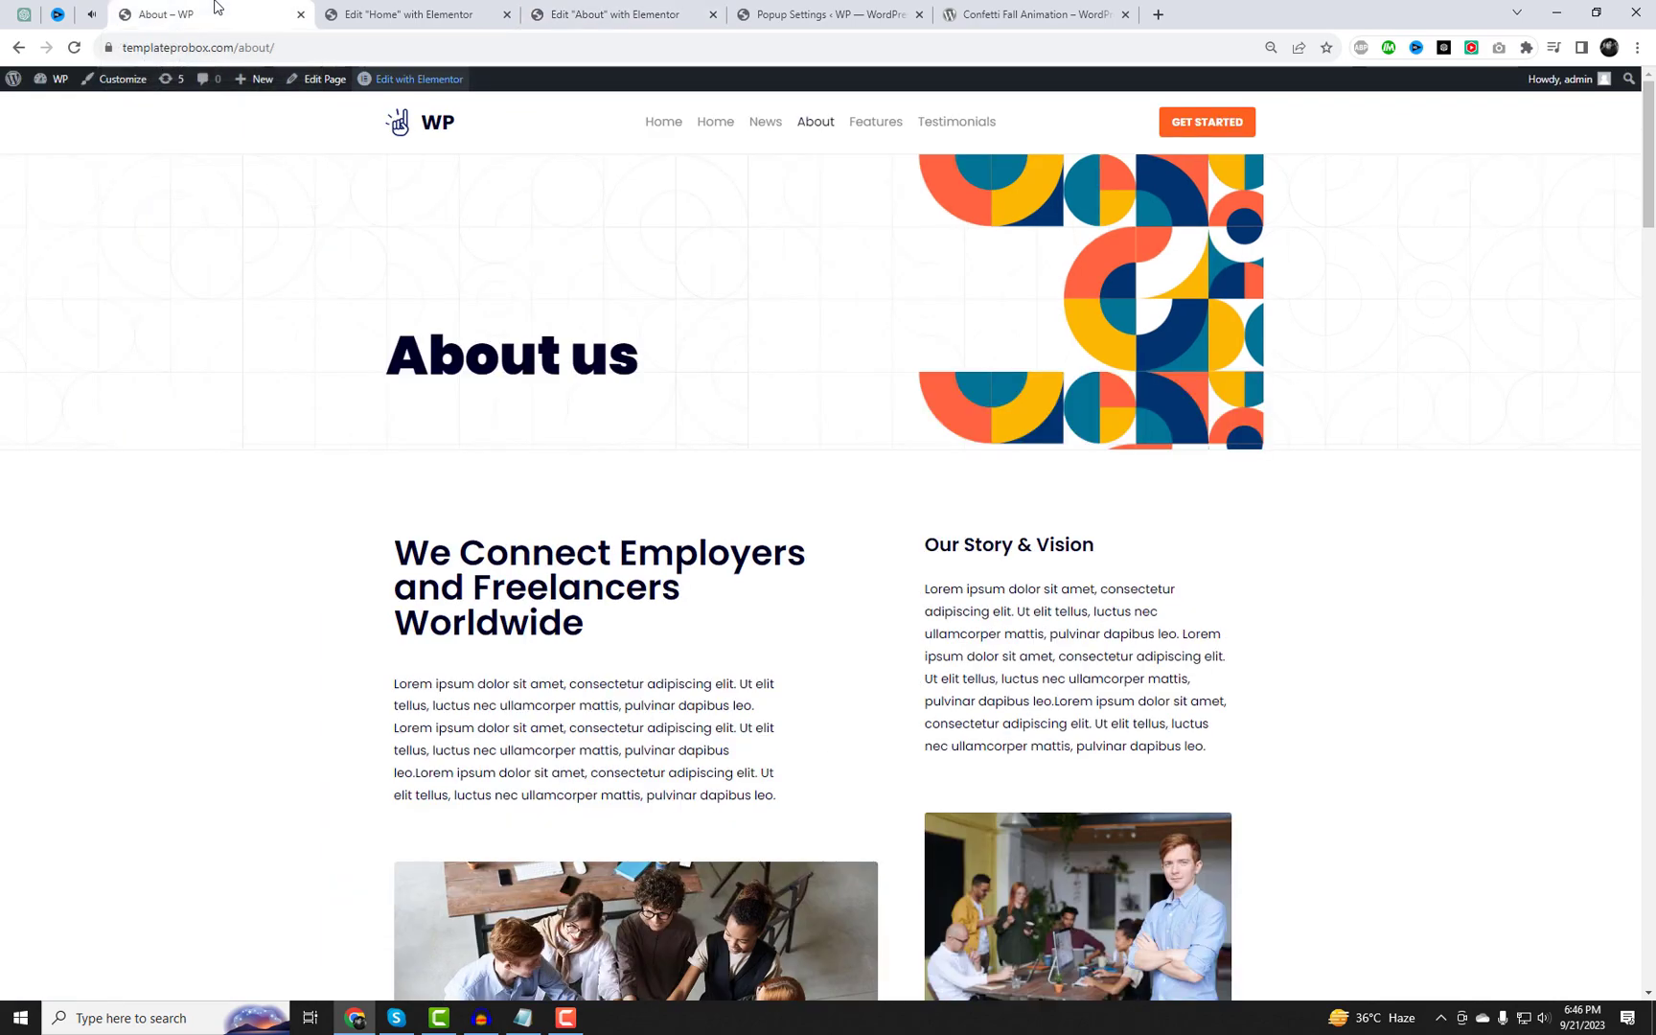
right_click(722, 252)
click(778, 298)
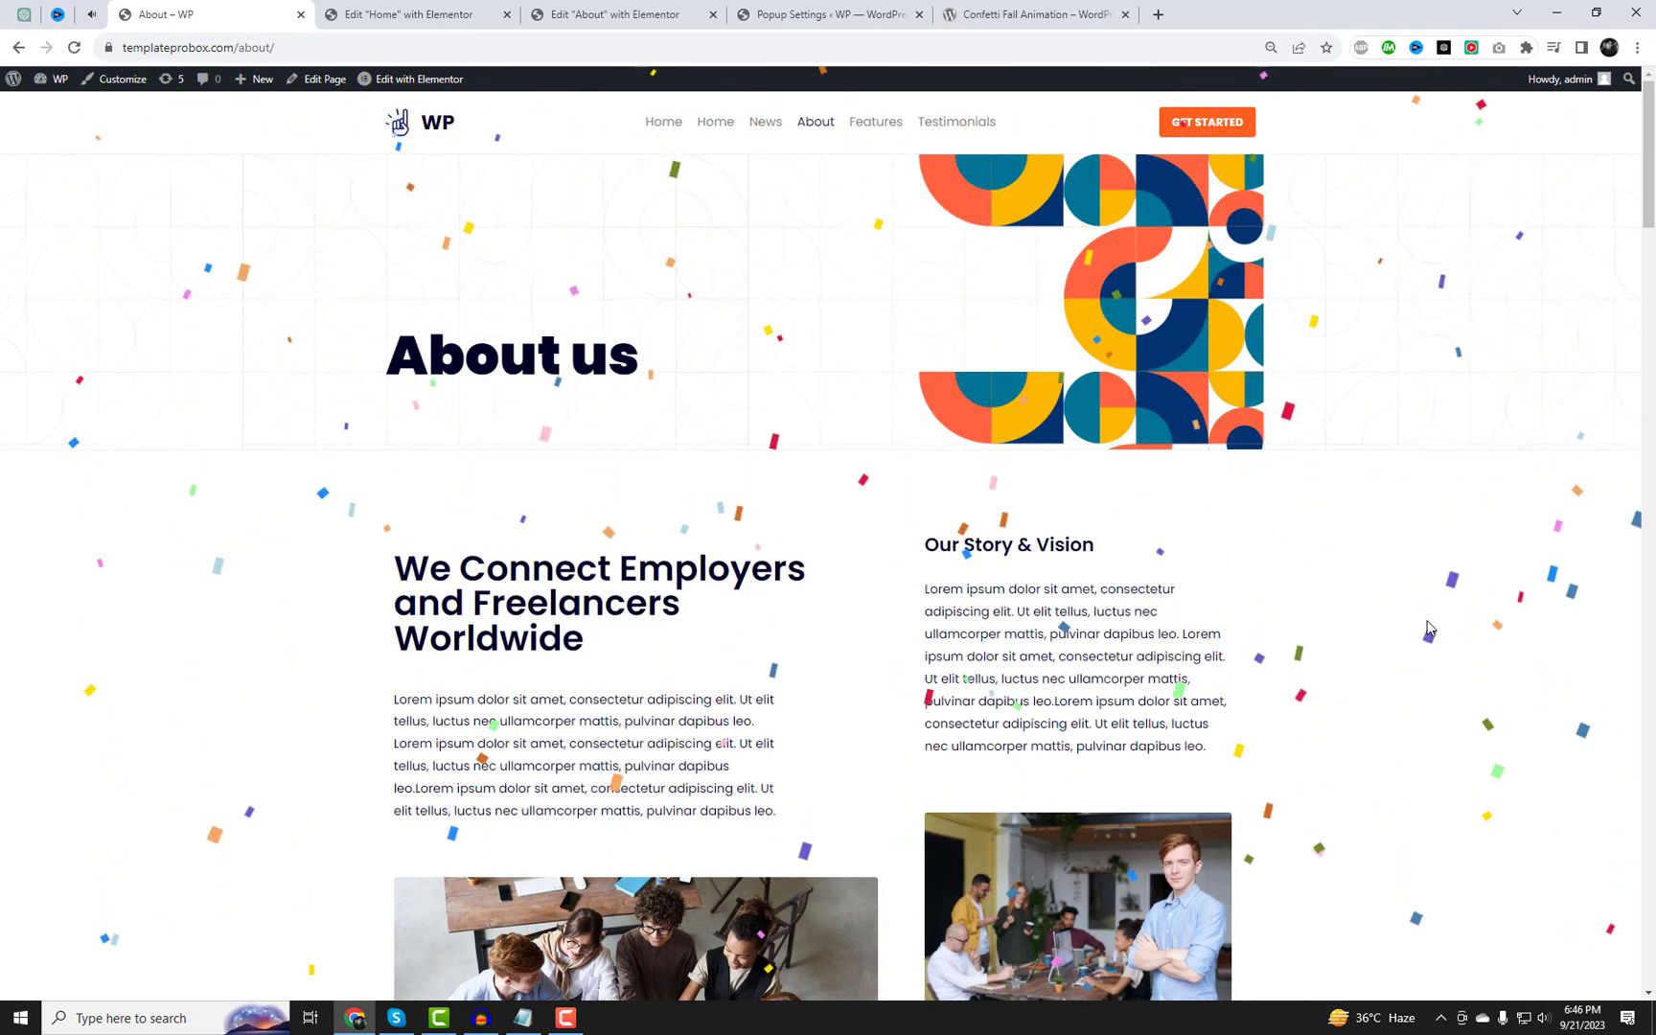
scroll(1428, 628, down, 3)
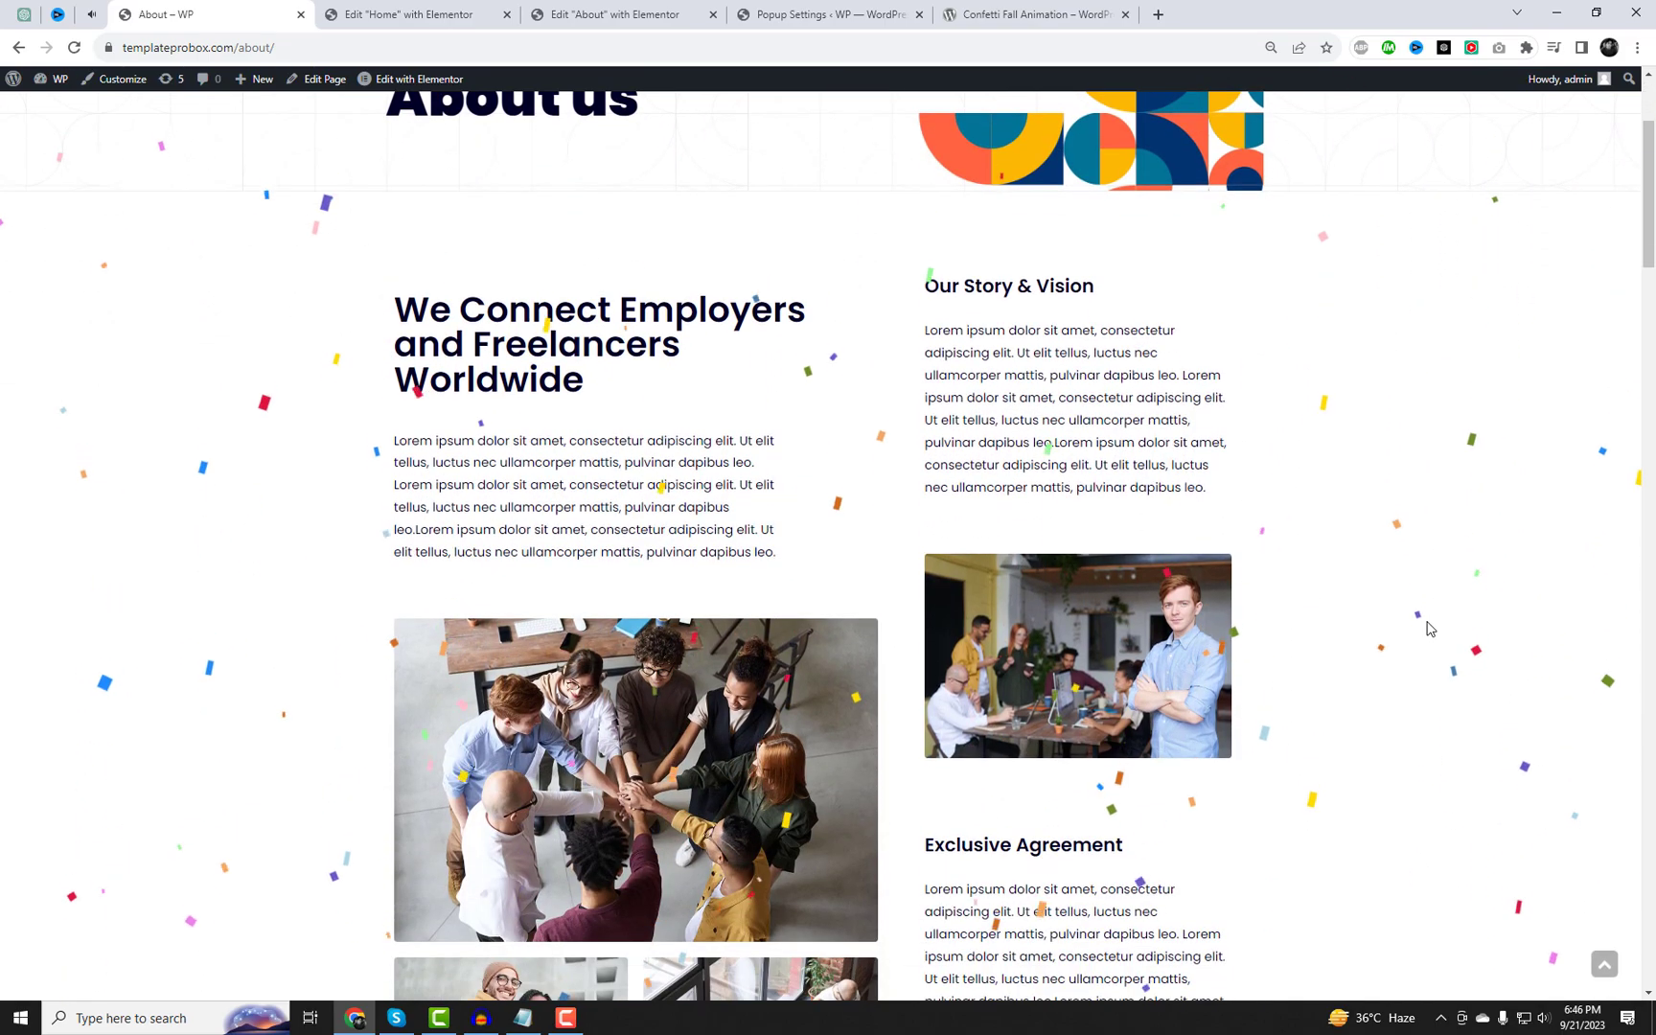
scroll(1428, 628, down, 3)
scroll(1428, 628, down, 3)
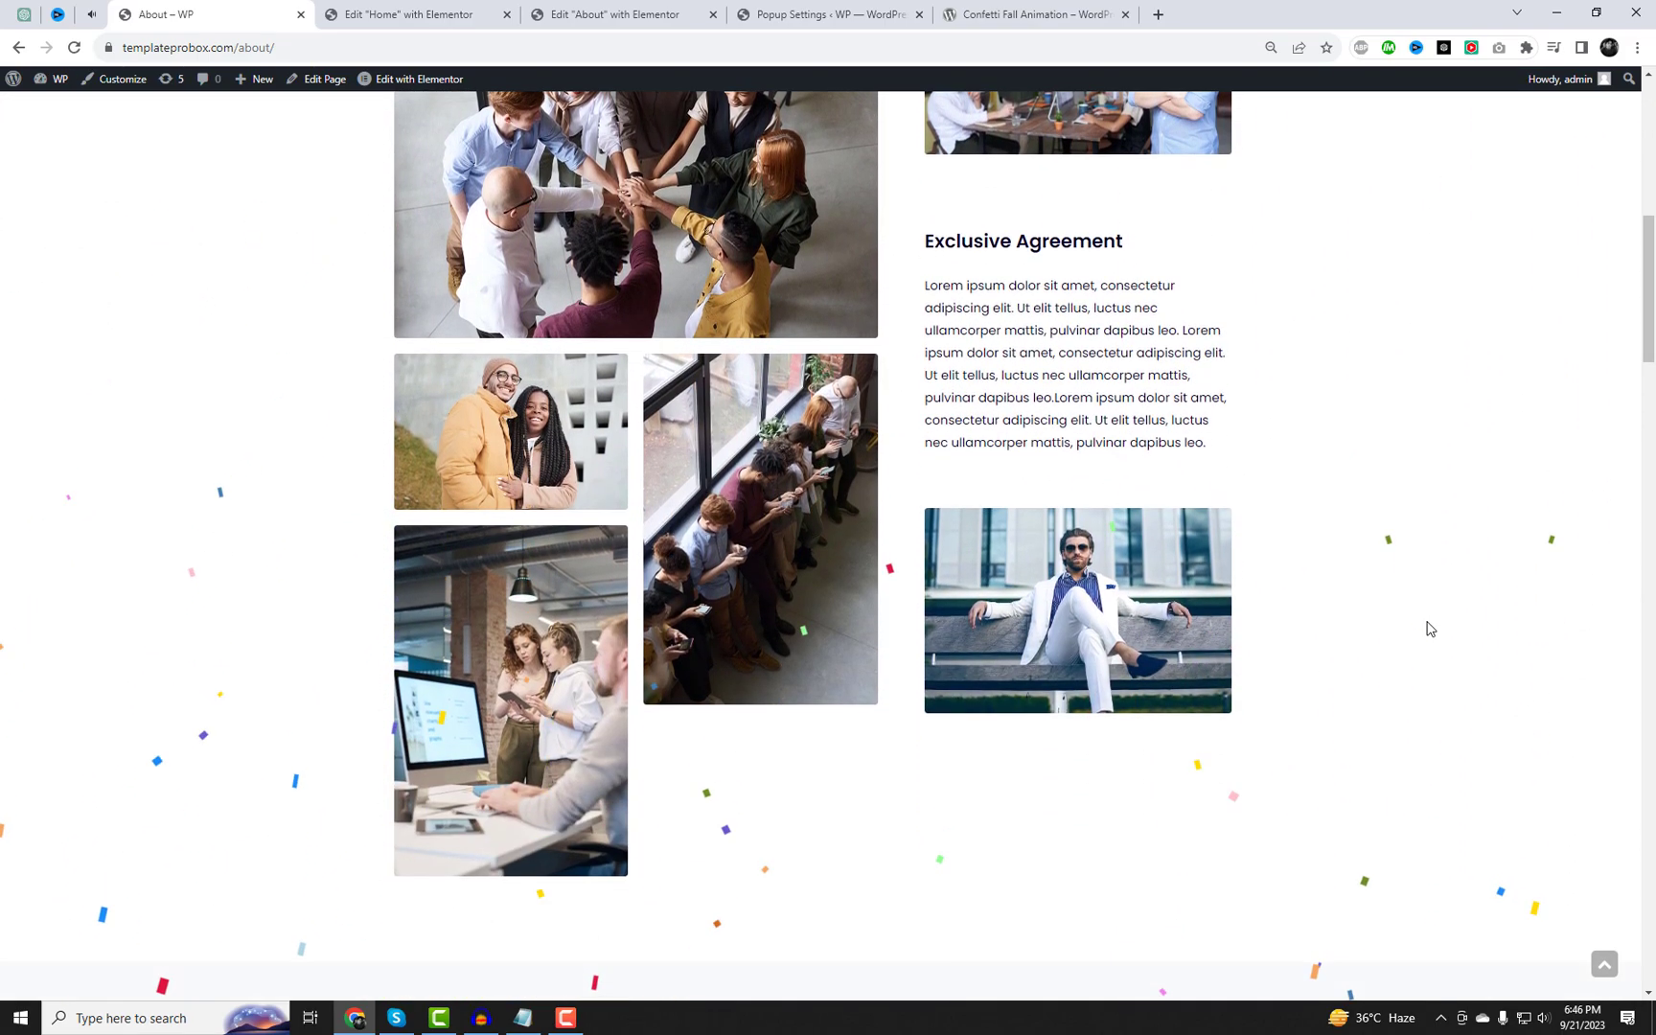